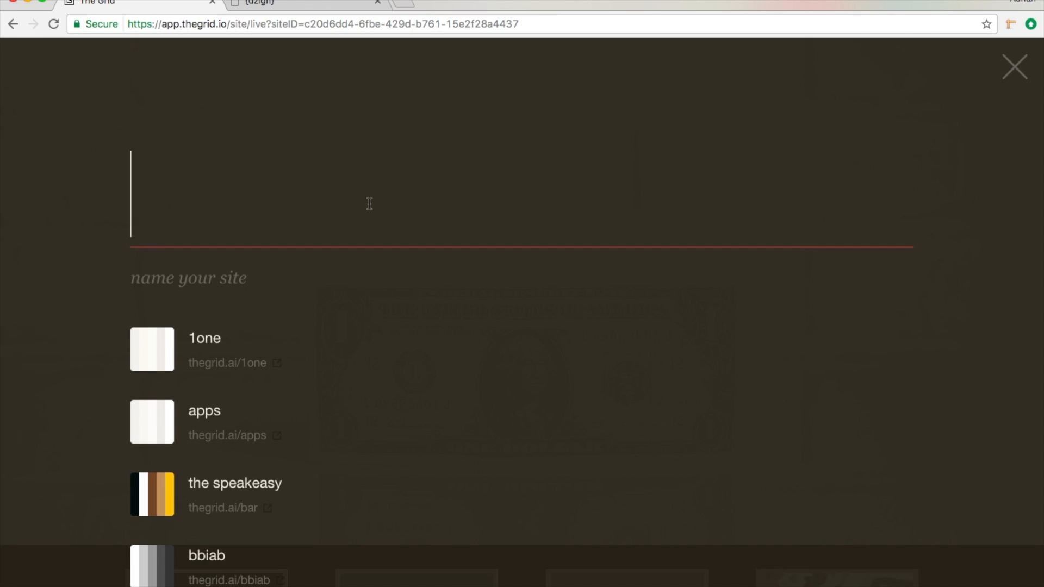
Step: Create a new site named "pizza"
text(p)
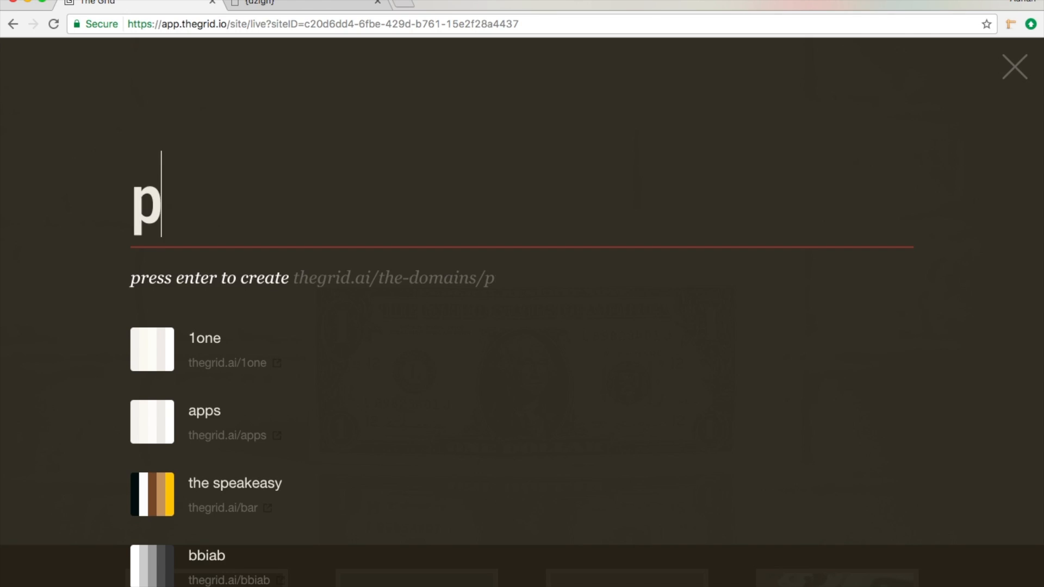
text(izza)
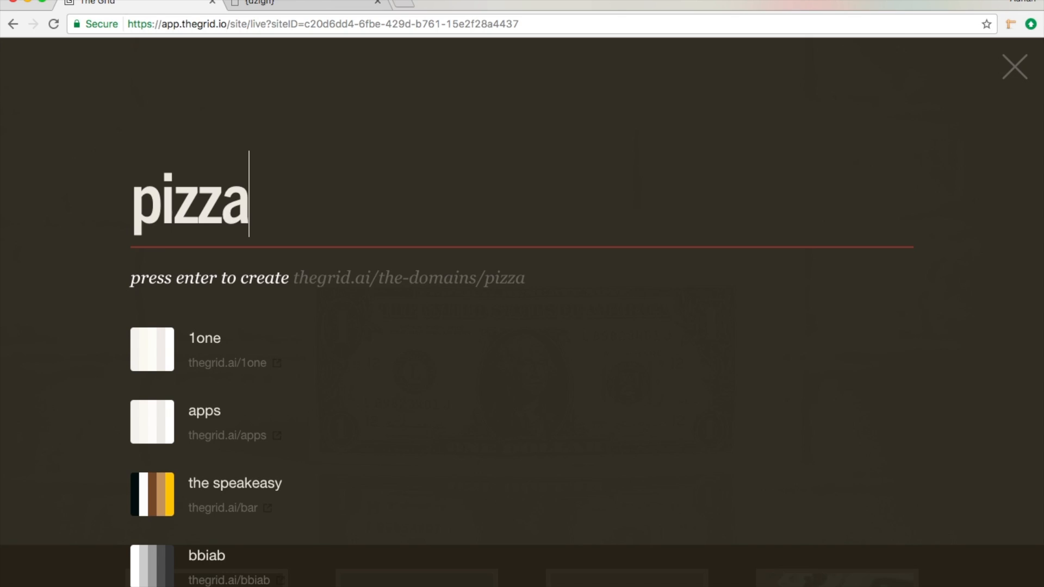
key(Return)
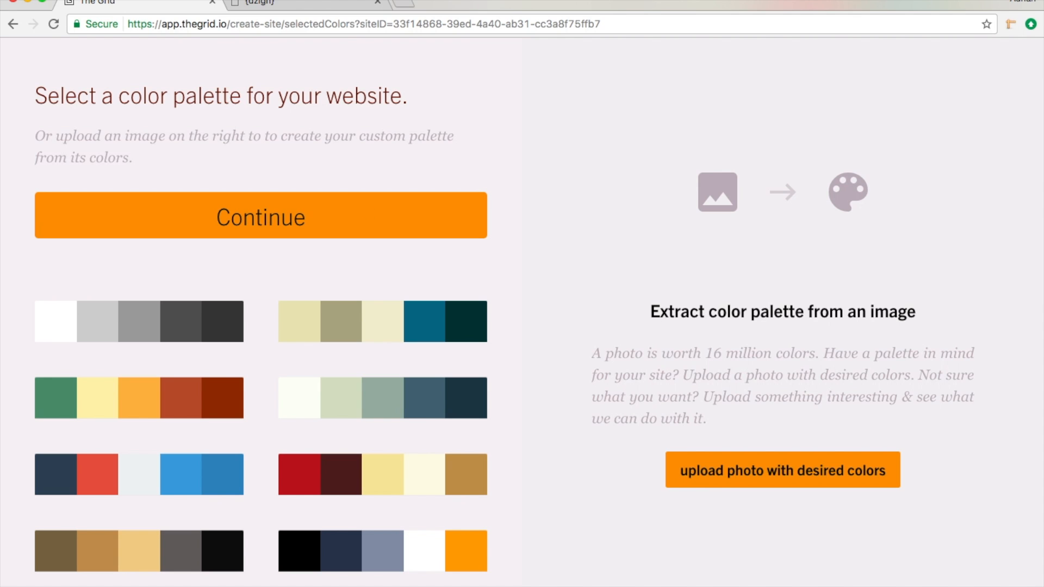
Step: Choose the preset palette of navy, red, pale grey and two blues for the site, and skip purchasing a domain
scroll(263, 445, down, 1)
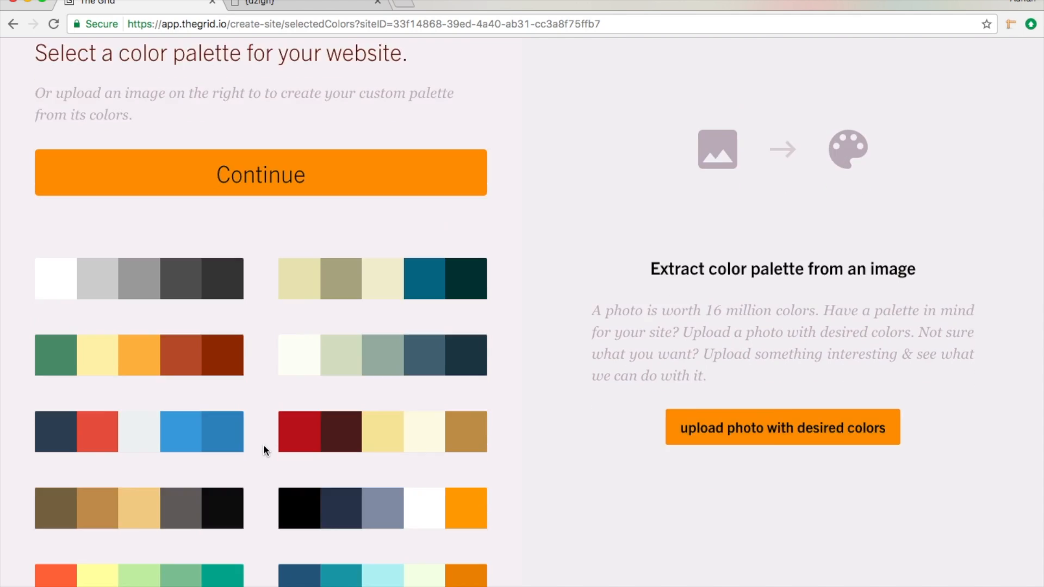
scroll(265, 450, down, 14)
scroll(265, 450, down, 4)
scroll(264, 450, up, 18)
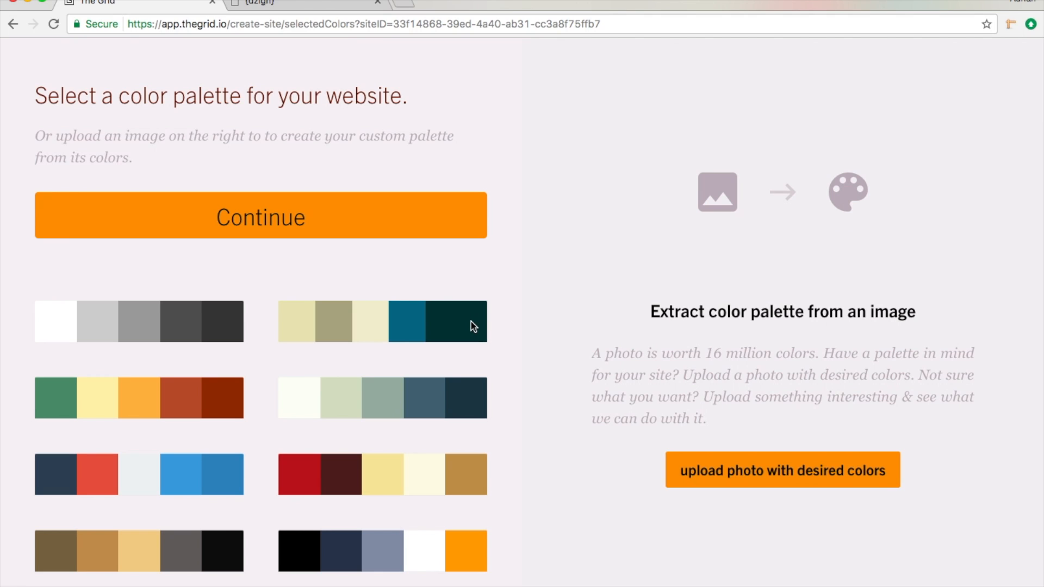
click(178, 473)
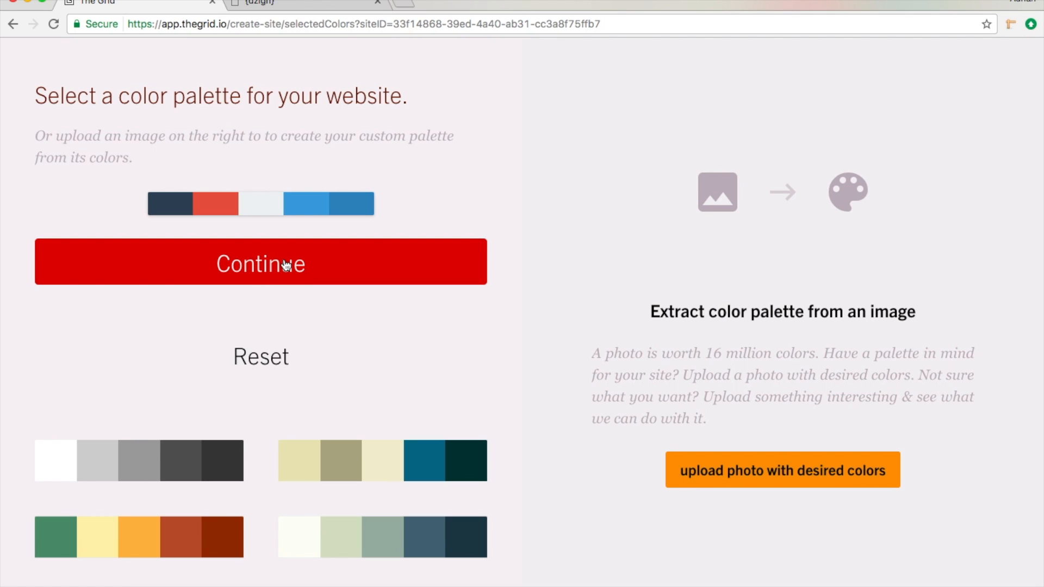
click(287, 265)
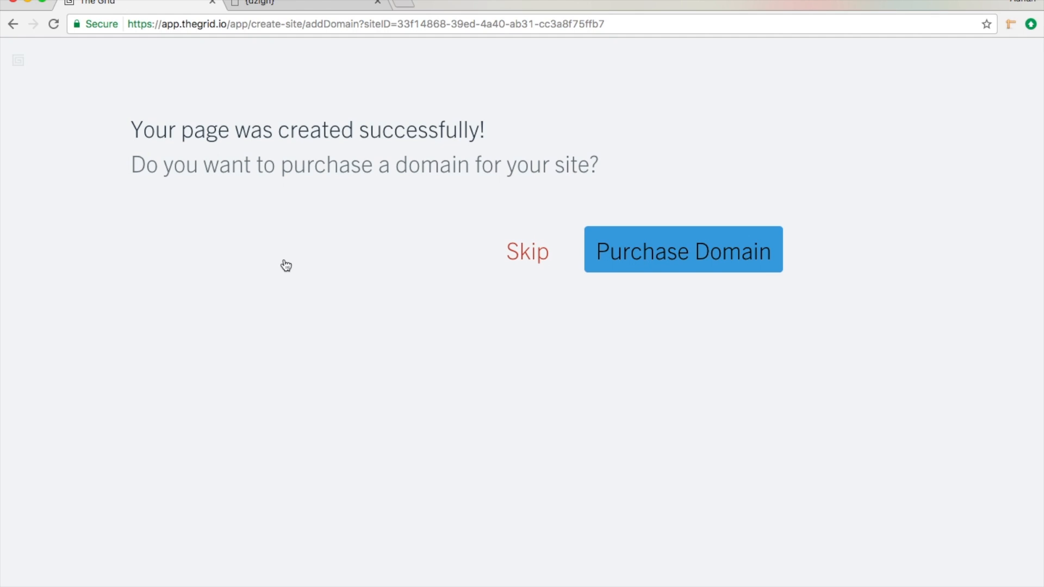
click(534, 258)
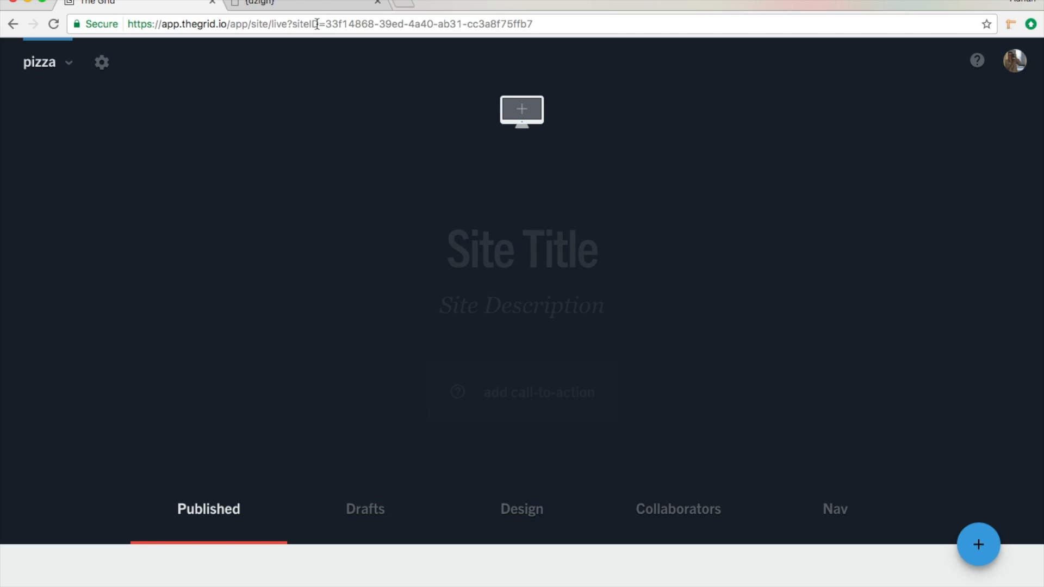
Step: Check the header of the {dzign} example site and set the new site's title to "grid pizza"
click(318, 6)
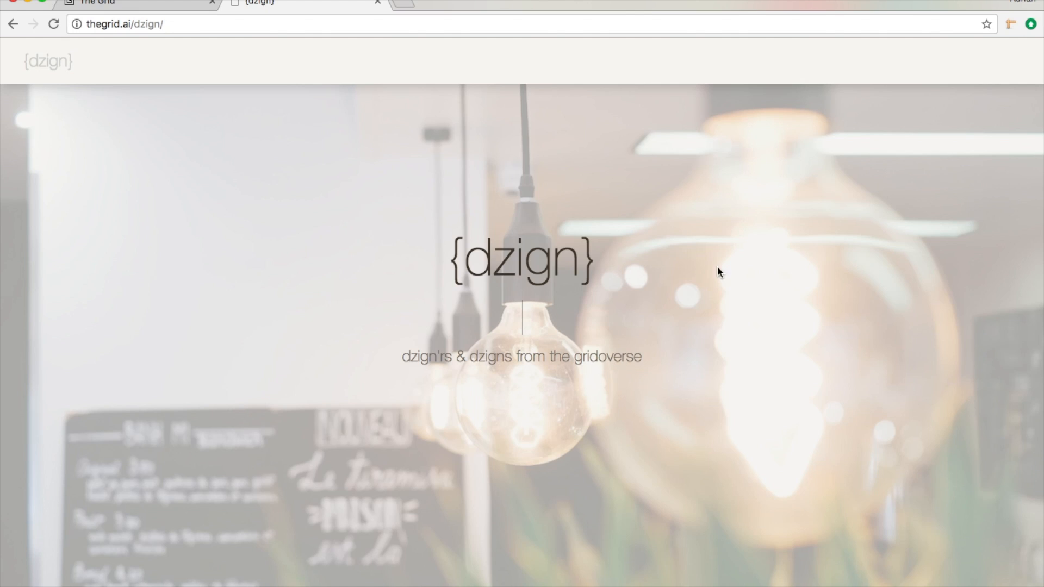
click(144, 4)
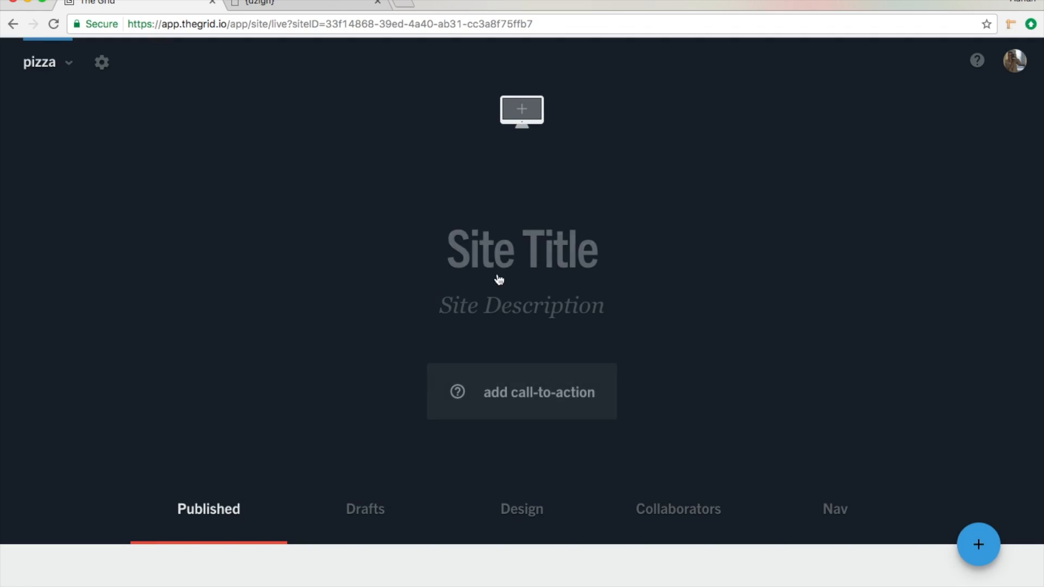
click(537, 248)
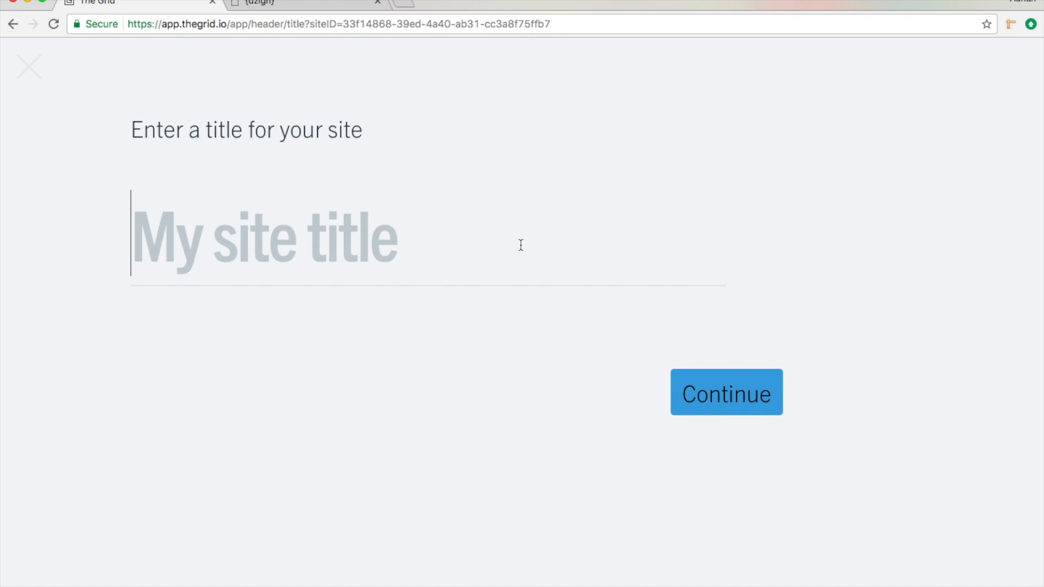
text(grid pizza)
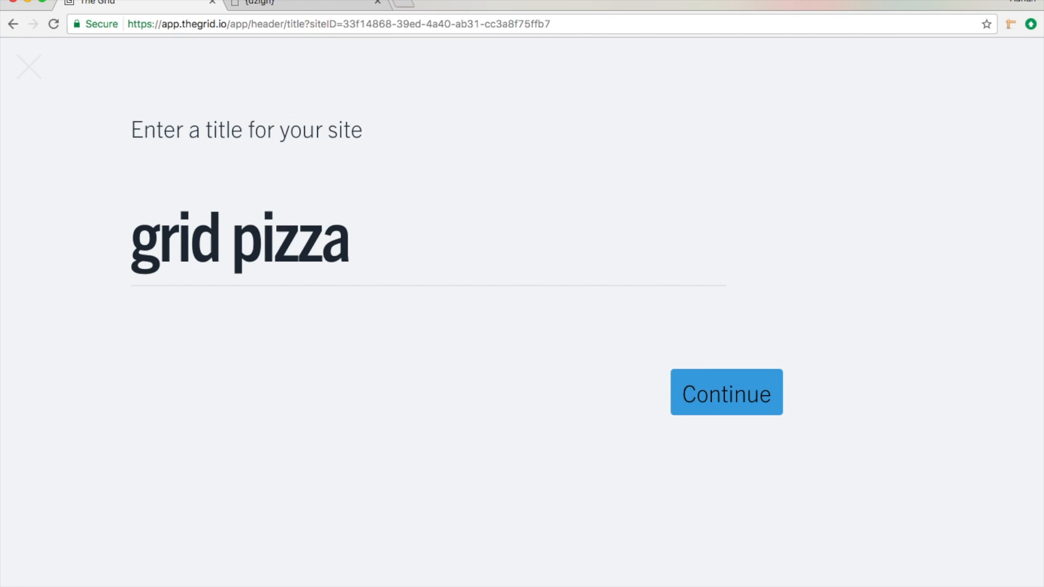
click(689, 390)
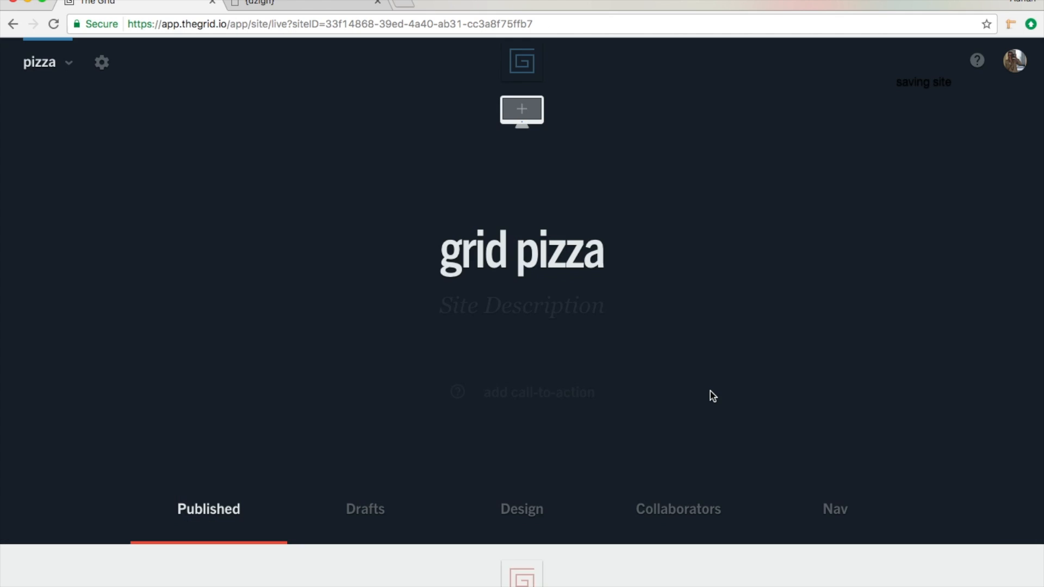
Step: Set the site description to "the tastiest slice in the gridoverse.."
click(548, 311)
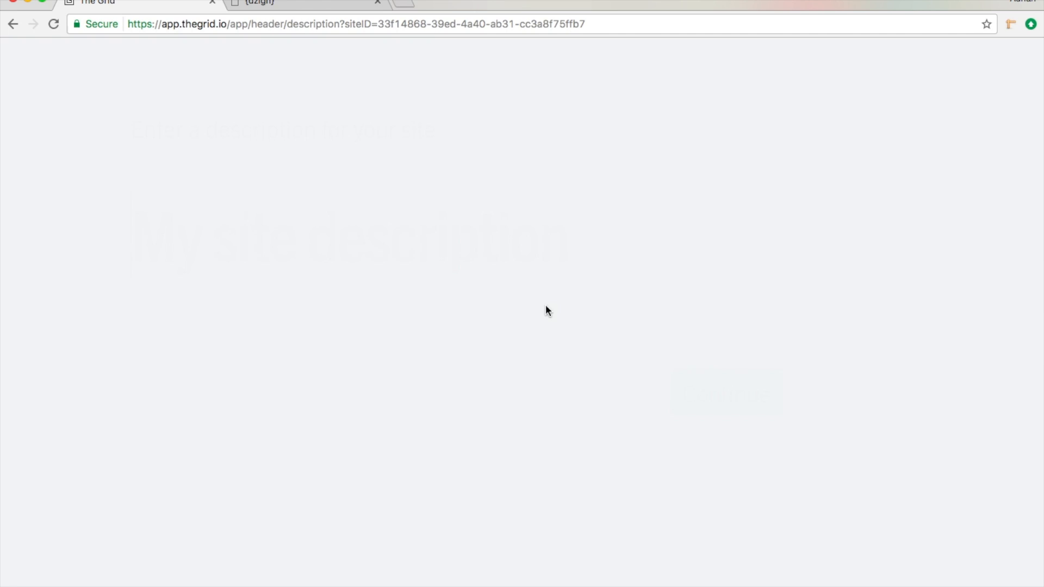
text(th)
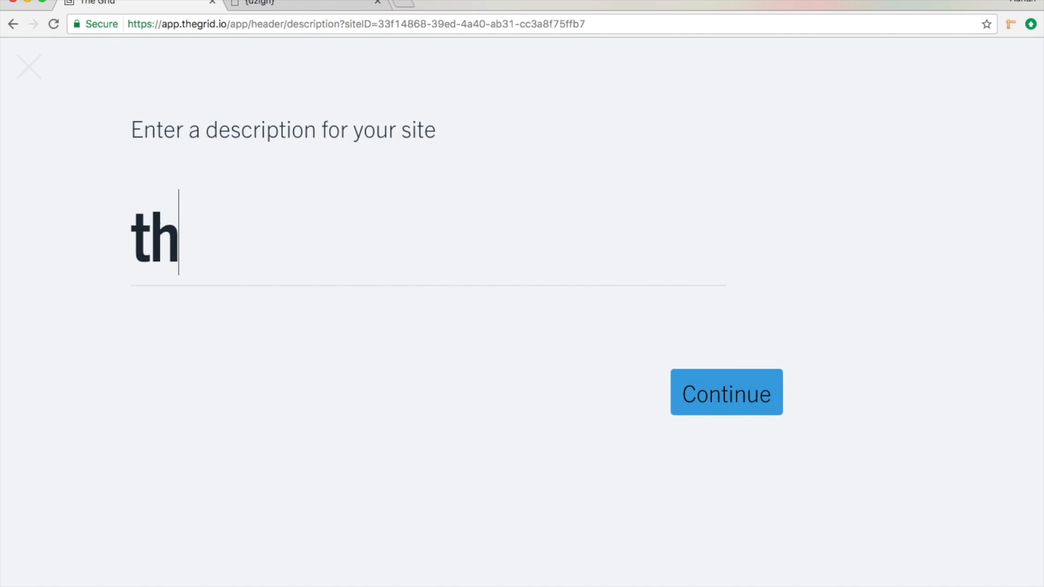
text(e tastiest)
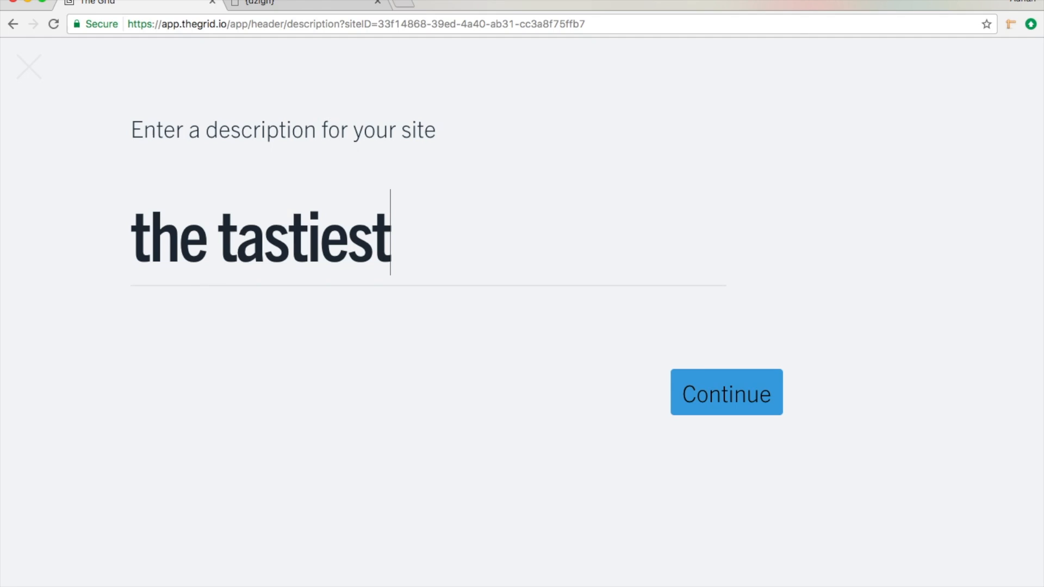
text( slice in )
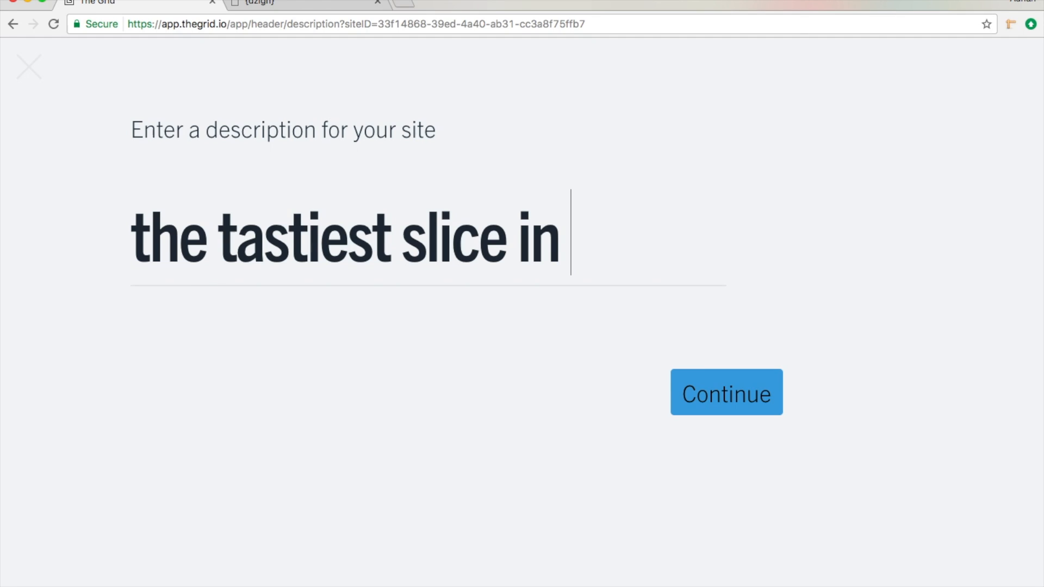
text(the gridov)
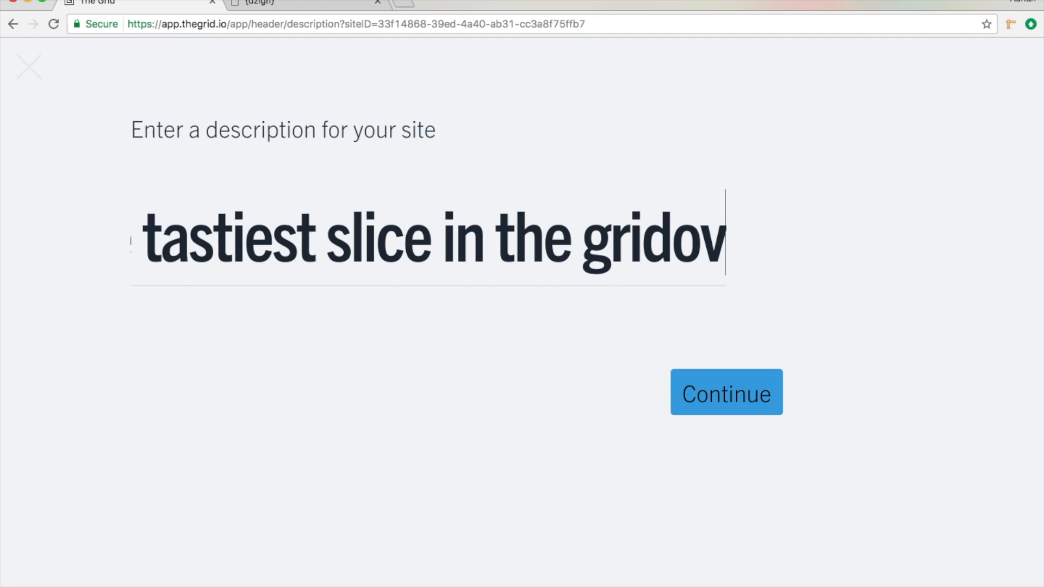
text(erse..)
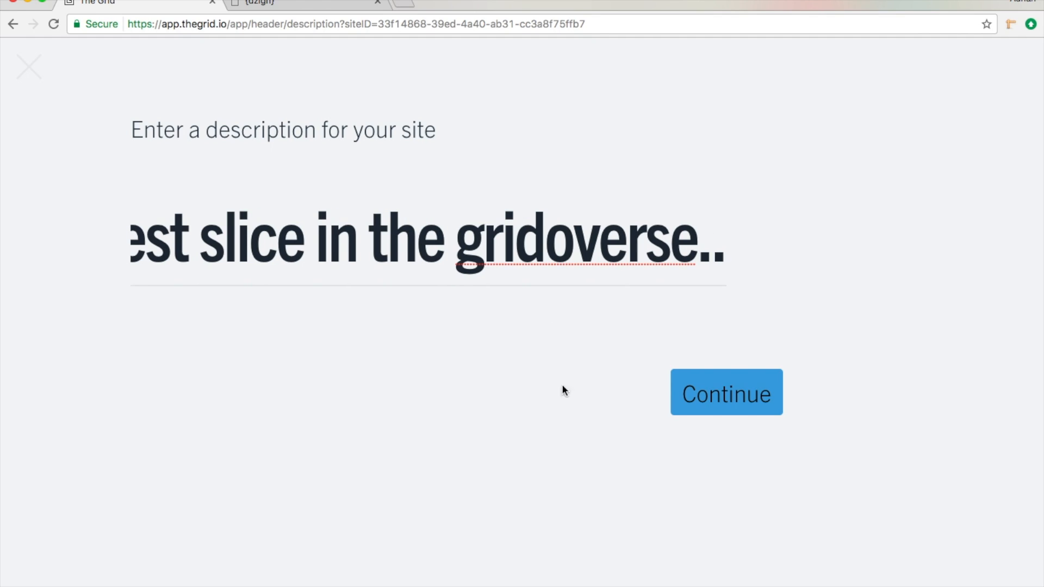
click(705, 403)
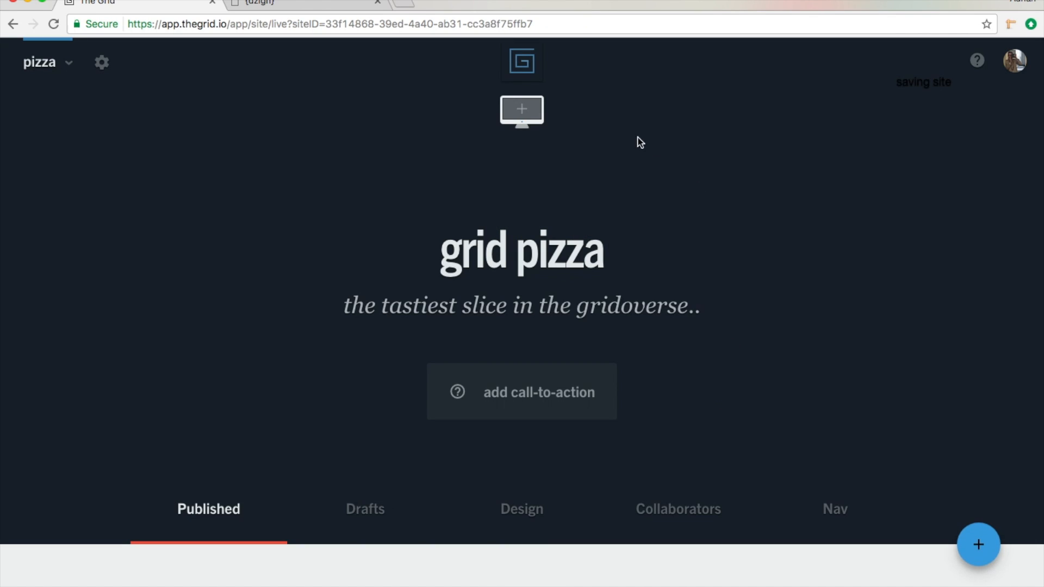
Step: Upload the JPG file whose name ends in 125118 from the #1 folder as the site header's background image
click(538, 114)
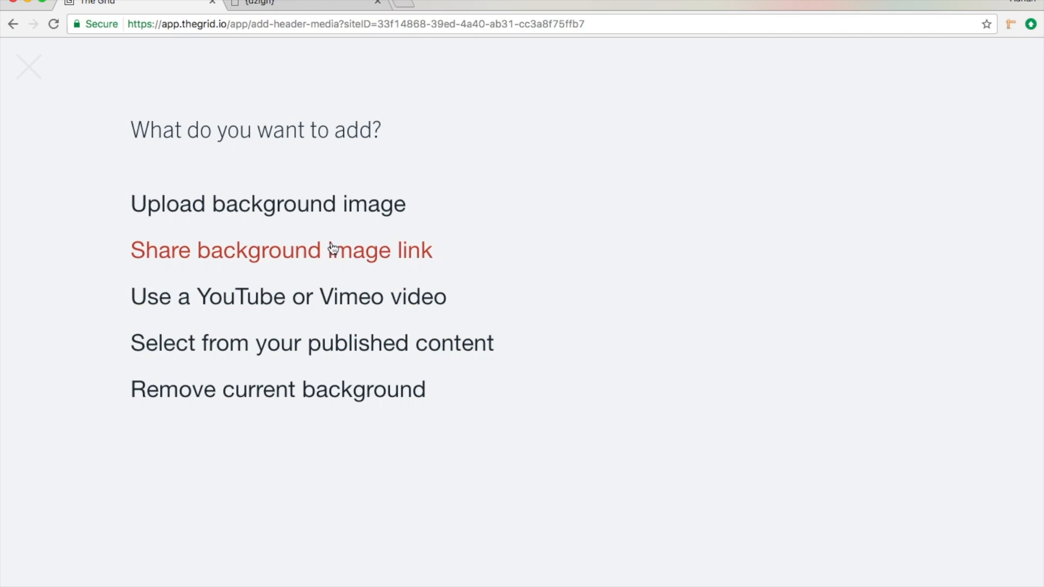
click(342, 208)
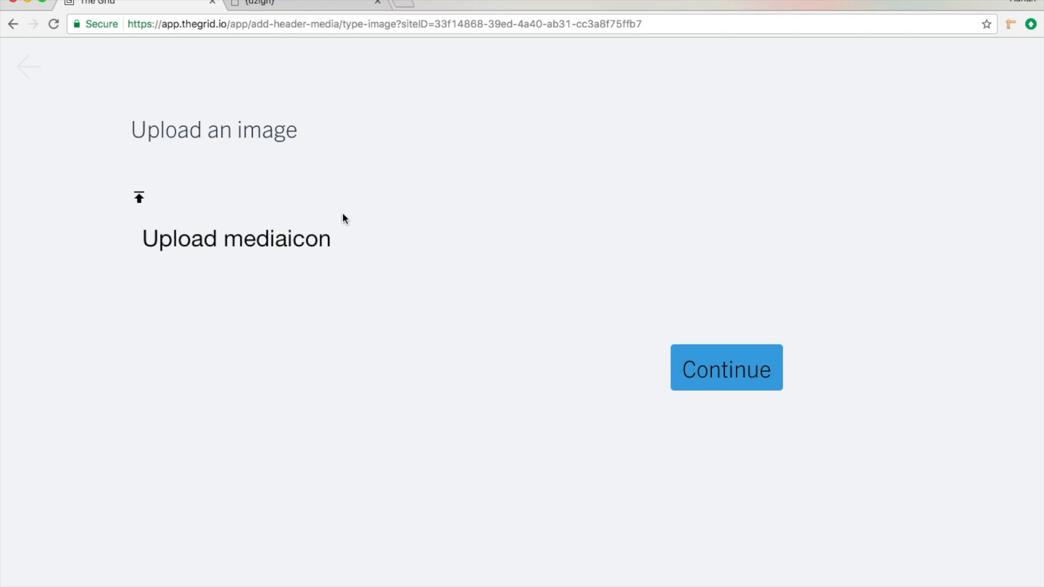
click(255, 247)
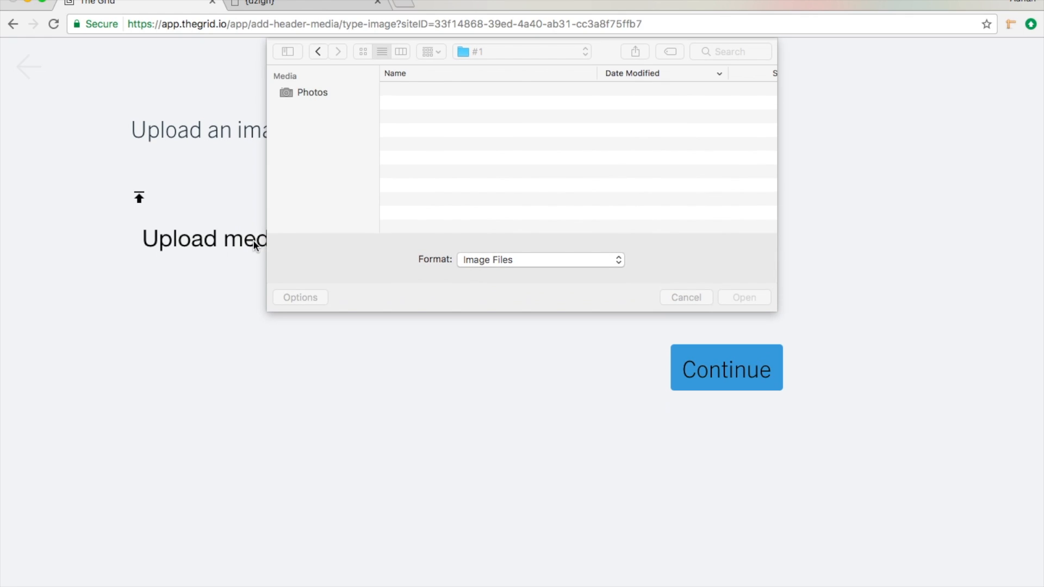
click(449, 107)
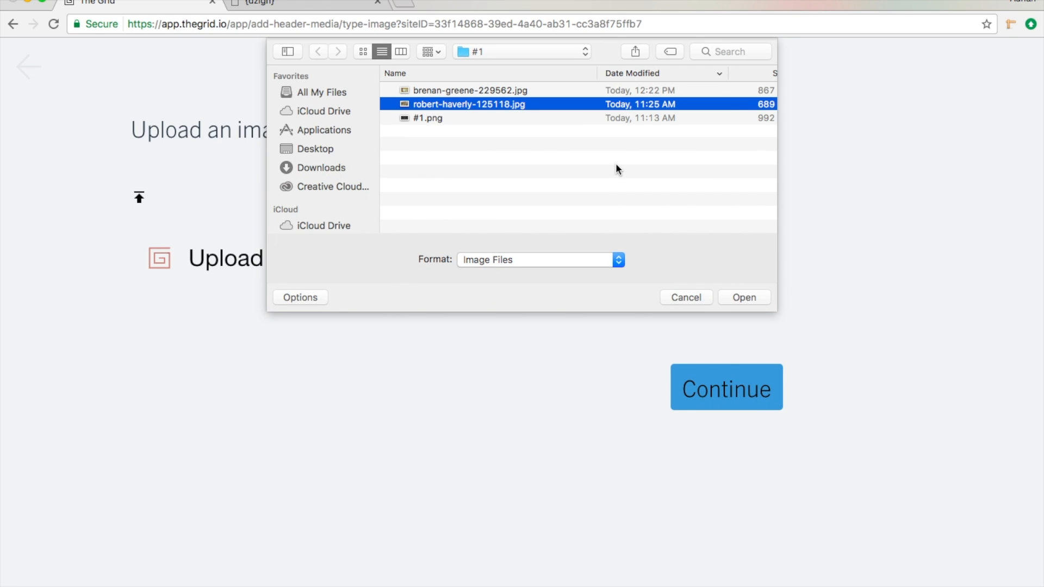
click(739, 297)
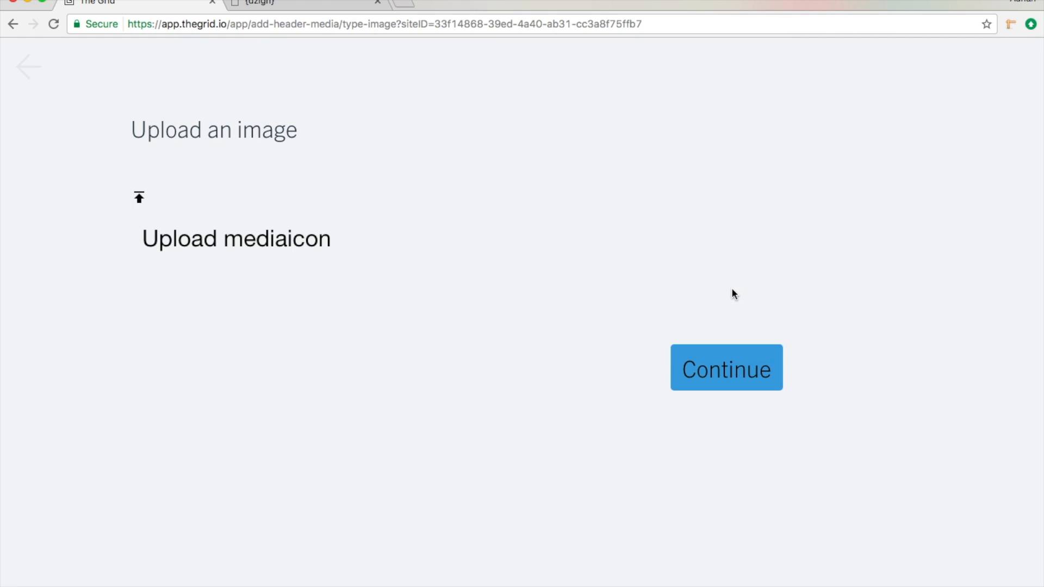
click(737, 369)
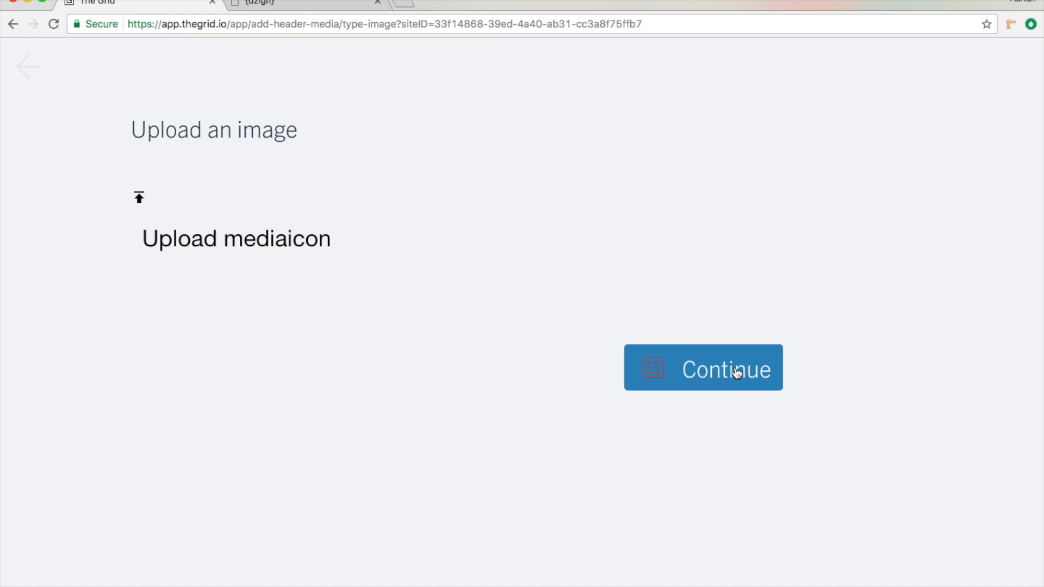
click(737, 370)
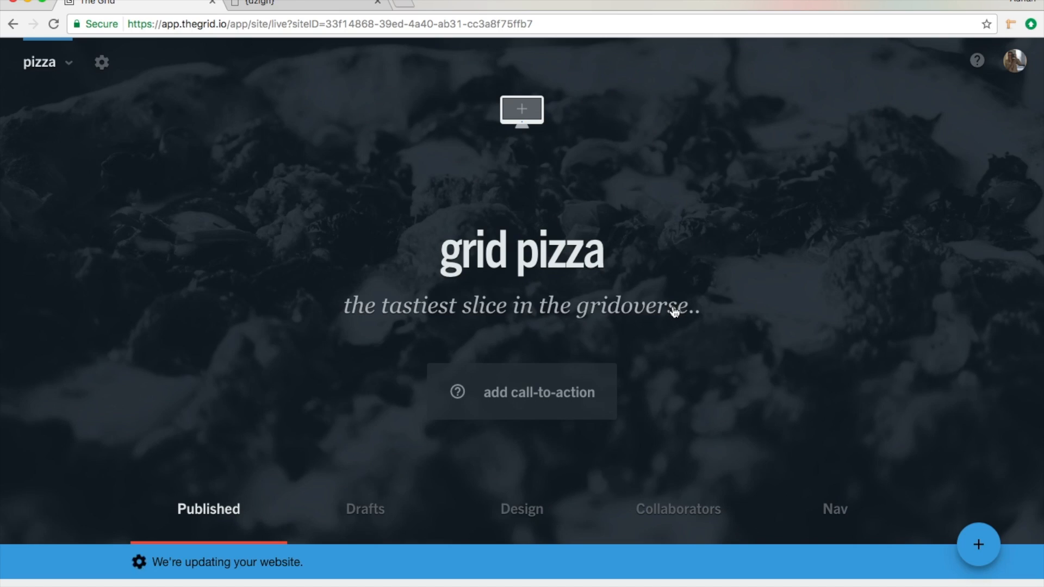
Step: Check the live site at thegrid.ai/pizza in a new browser tab, close it and return to the pizza site's published posts area
scroll(672, 308, down, 4)
scroll(672, 309, up, 5)
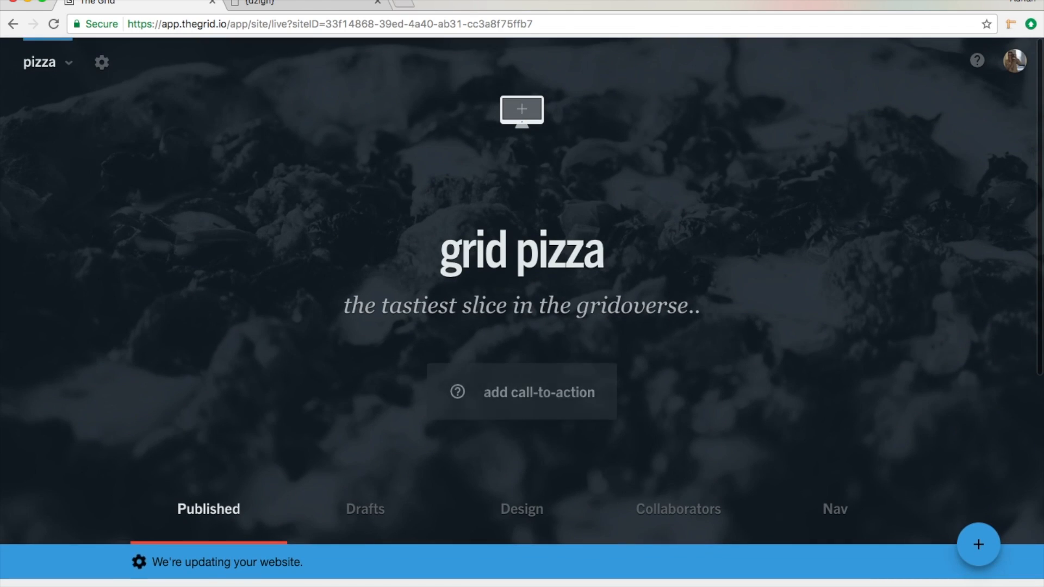
click(407, 4)
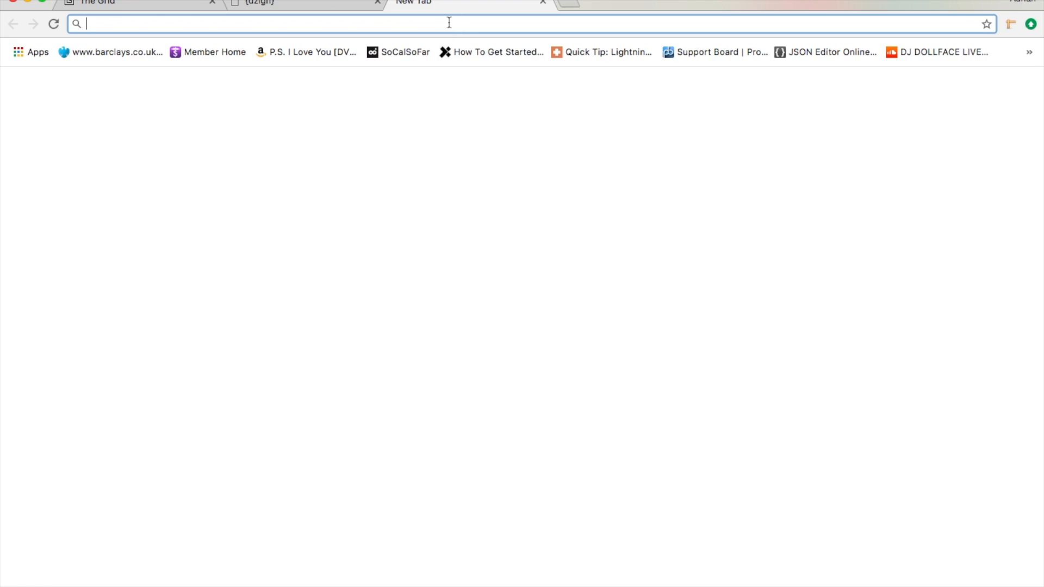
text(thegrid.ai)
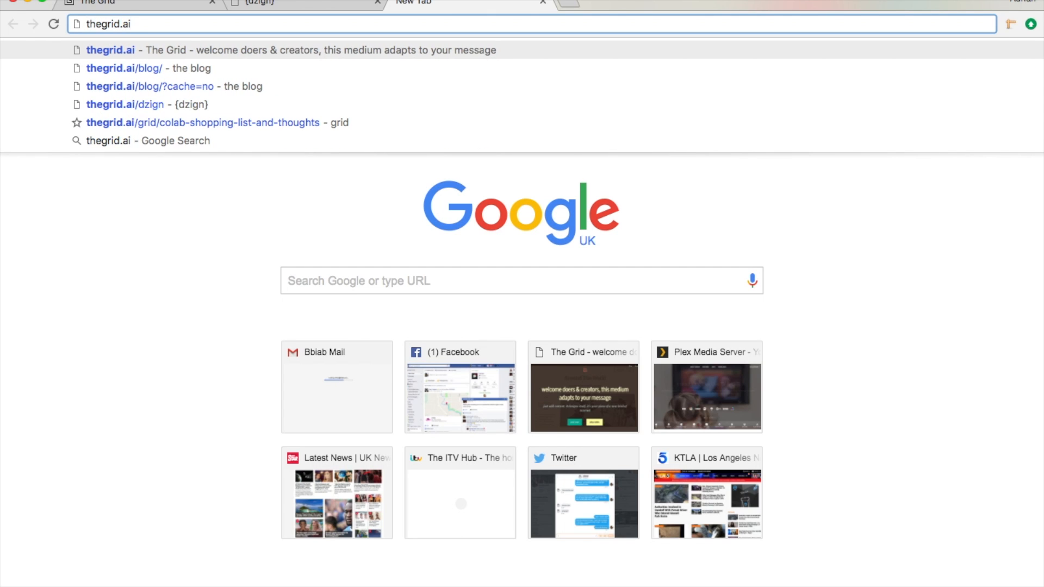
text(/pizza)
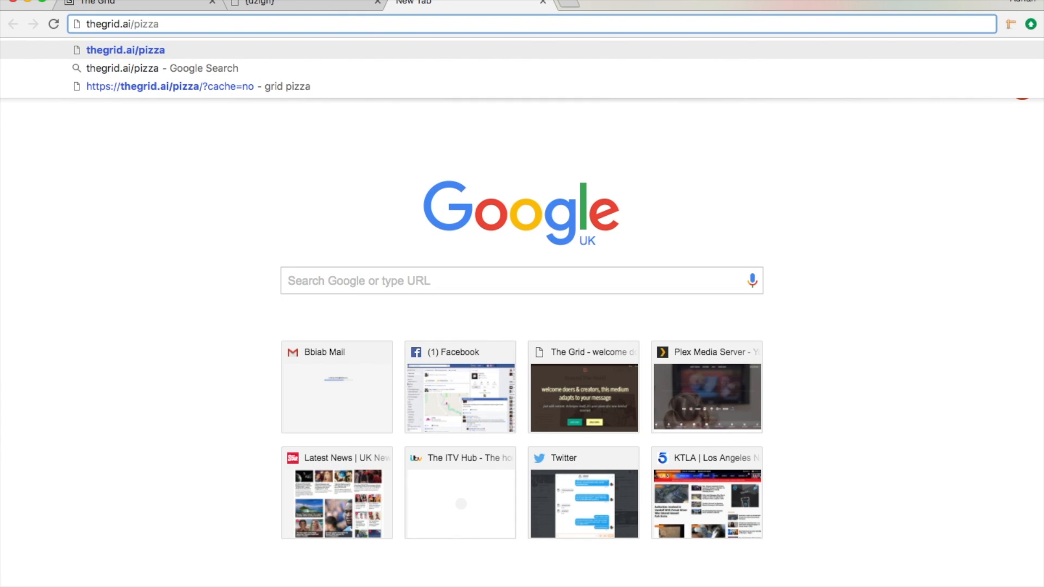
key(Return)
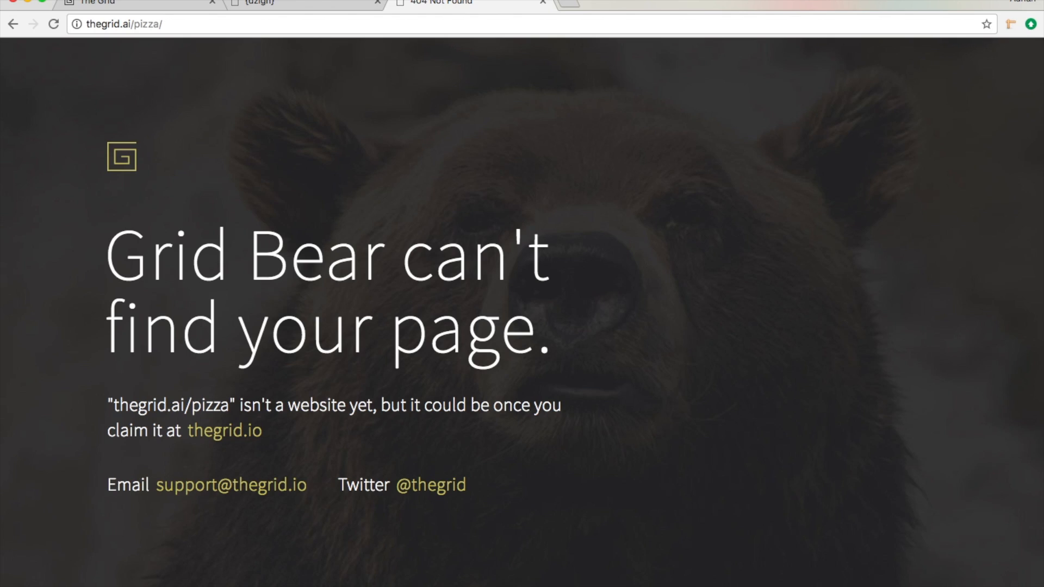
click(542, 2)
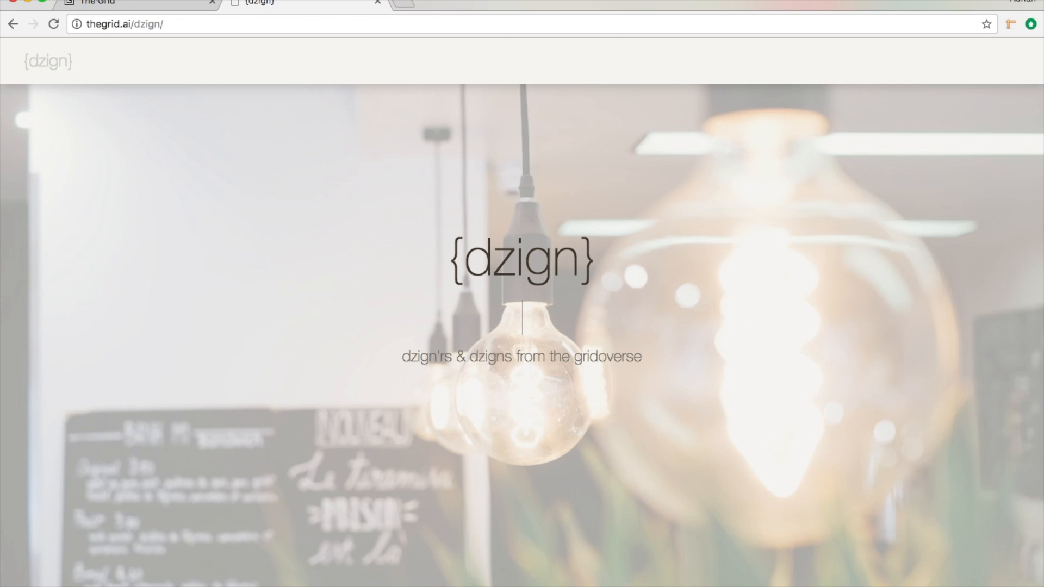
click(109, 6)
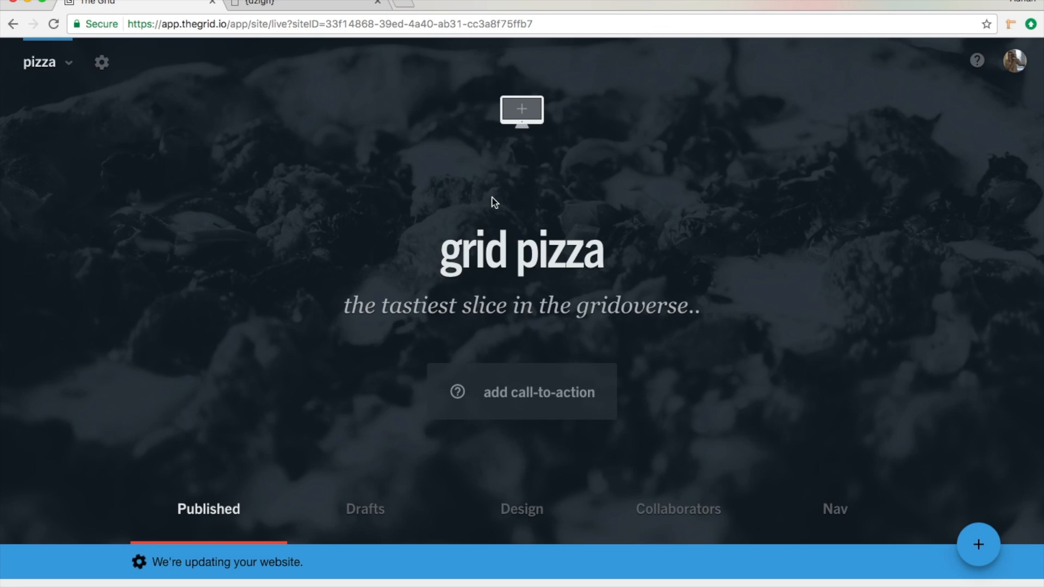
scroll(511, 215, down, 5)
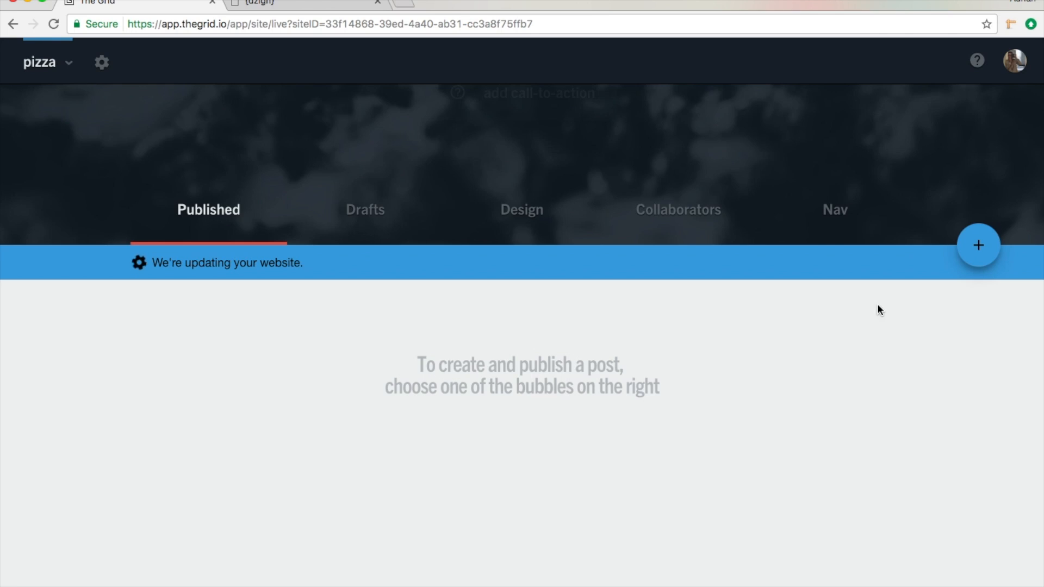
Step: Start a new written post on the pizza site and give it the title "Welcome"
click(978, 245)
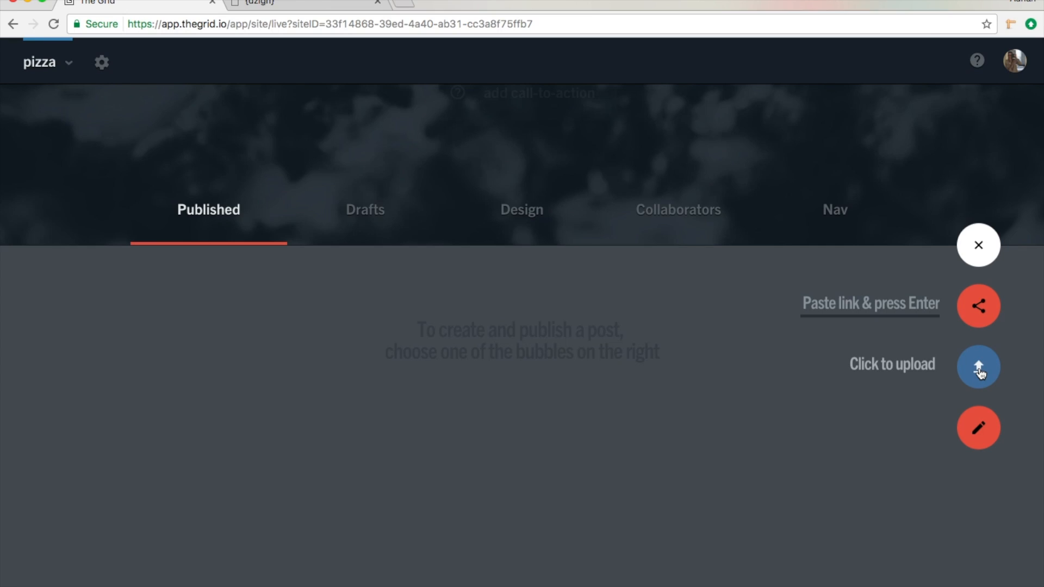
click(978, 432)
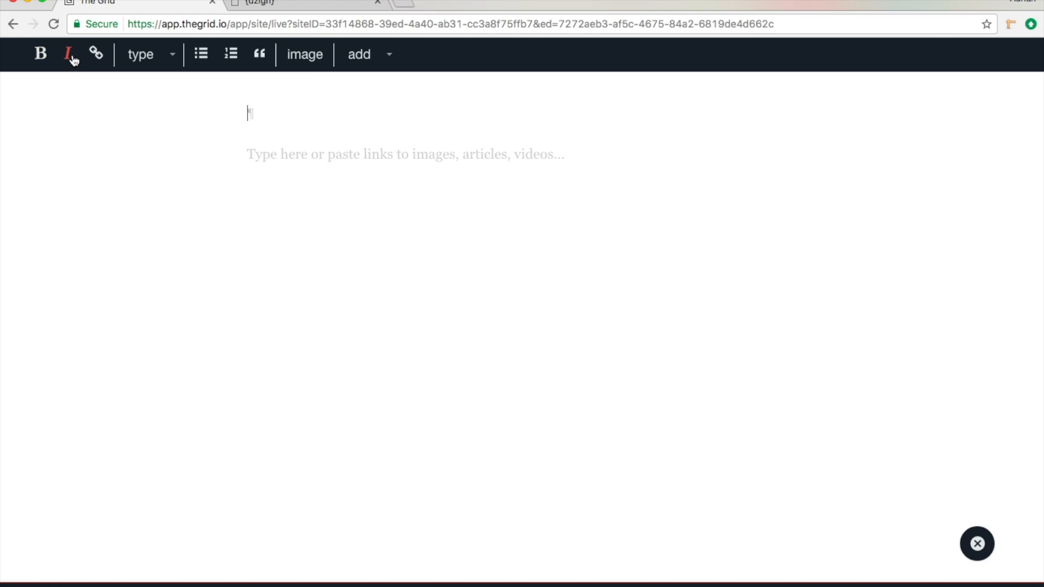
click(166, 61)
click(168, 88)
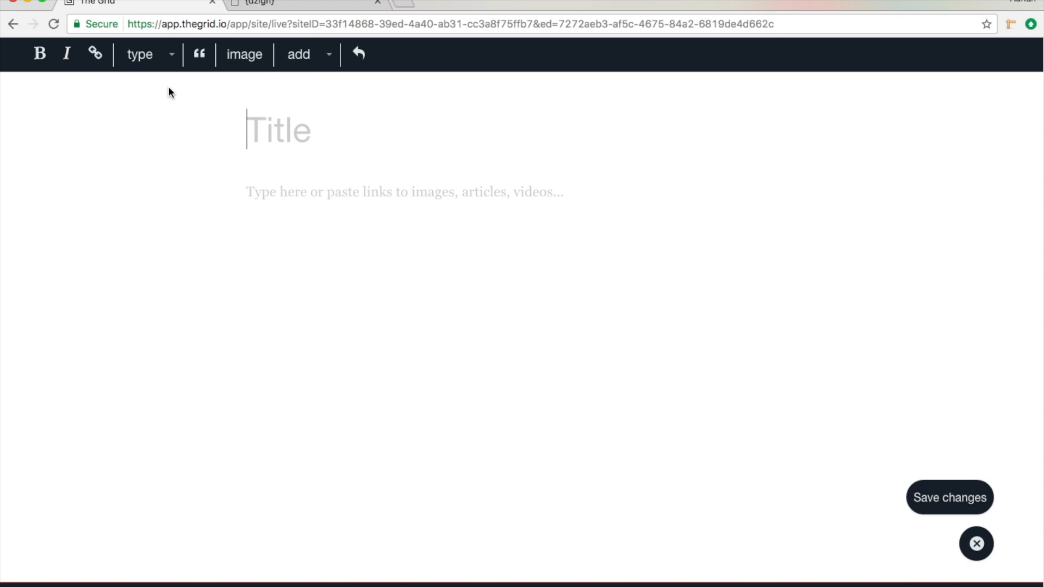
text(Welcome)
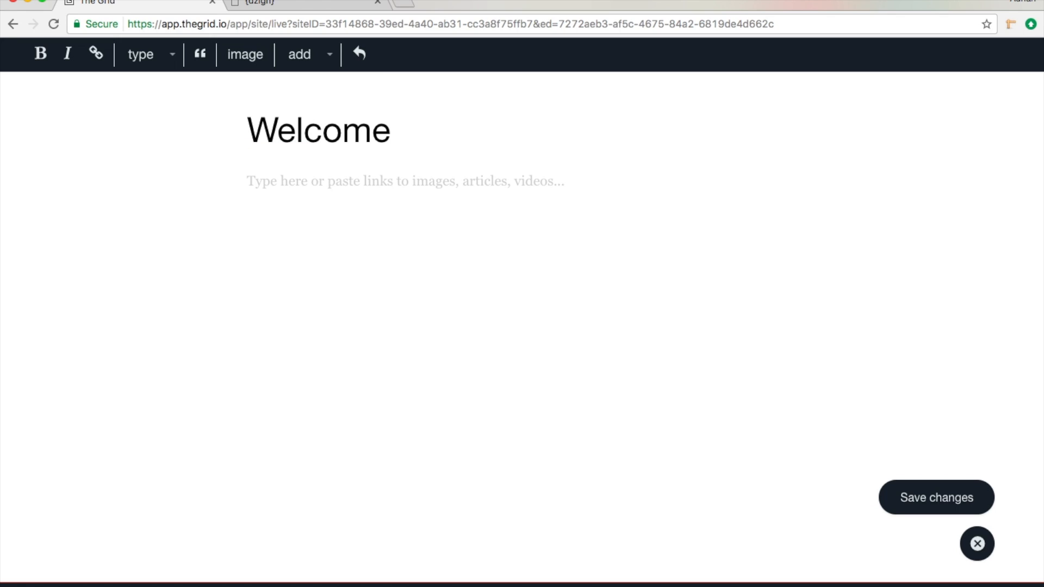
Step: Add the body text "Welcome to our new website." below the post title, leaving an empty paragraph between them
key(Return)
key(Return)
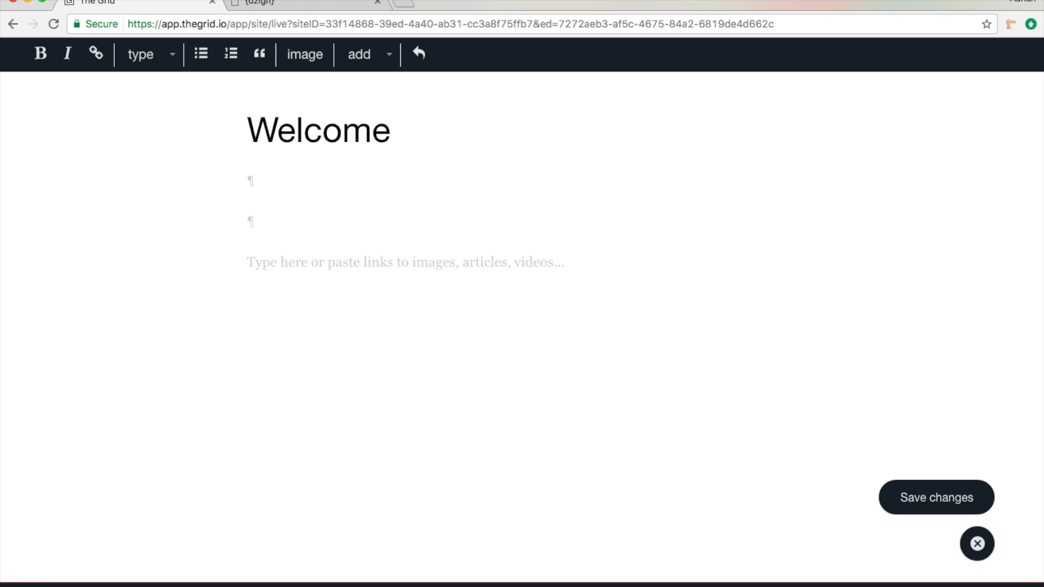
text(Welcome to our new website.)
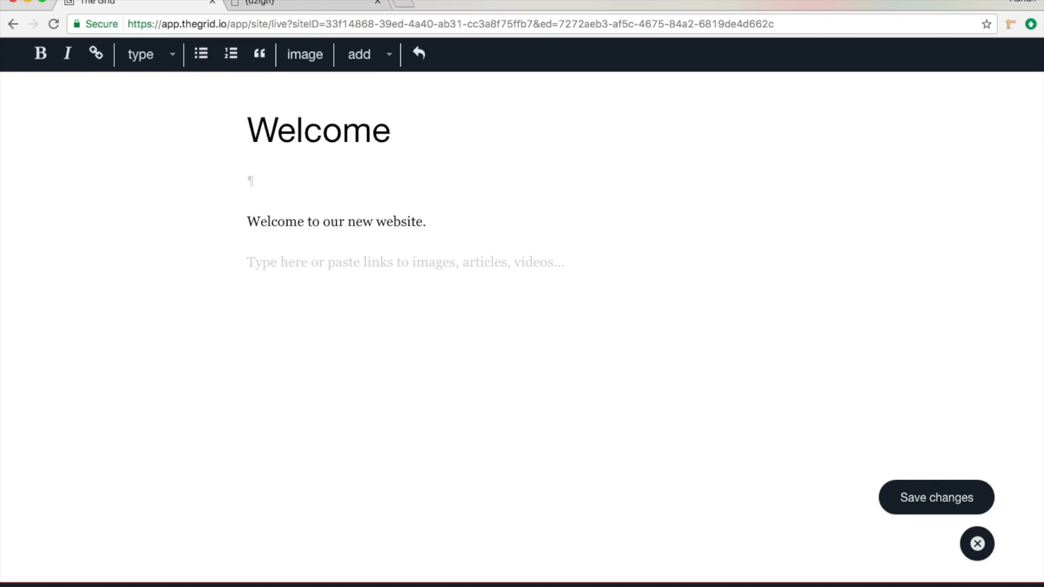
key(Return)
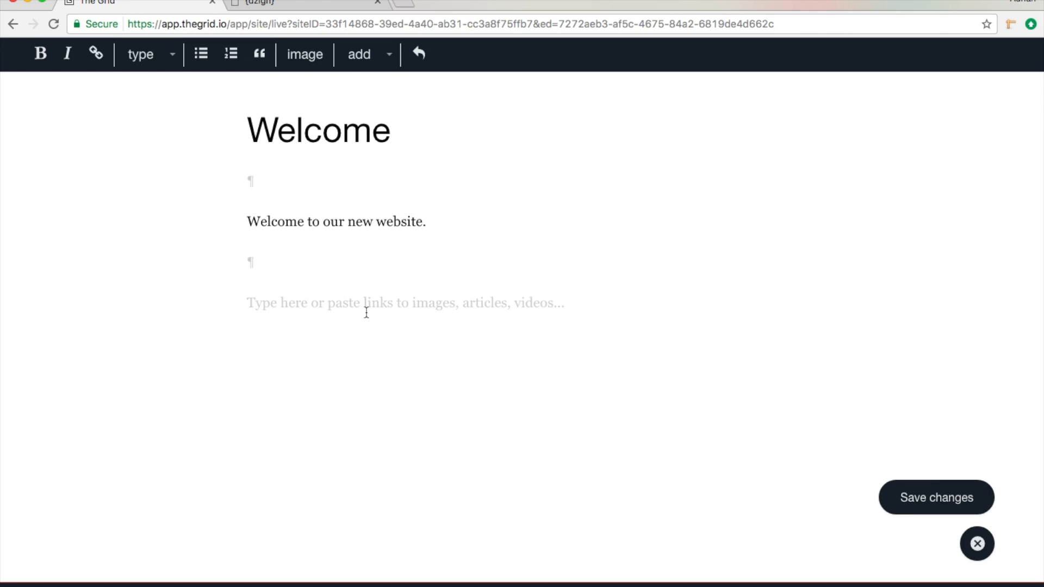
Step: Insert the JPG whose name ends in 229562 from the #1 folder below the post's text, save the post and close the editor
click(307, 57)
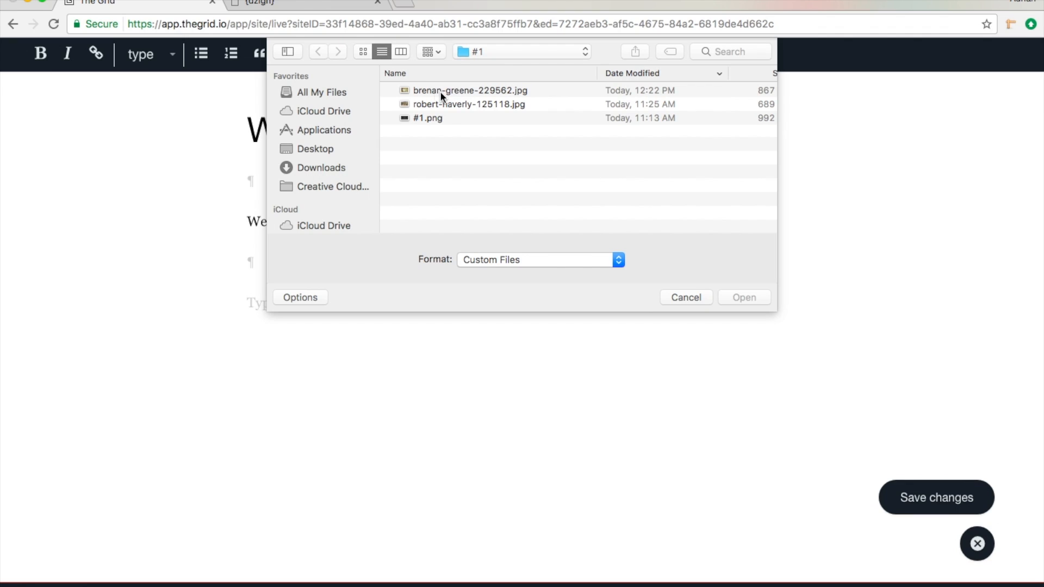
click(440, 92)
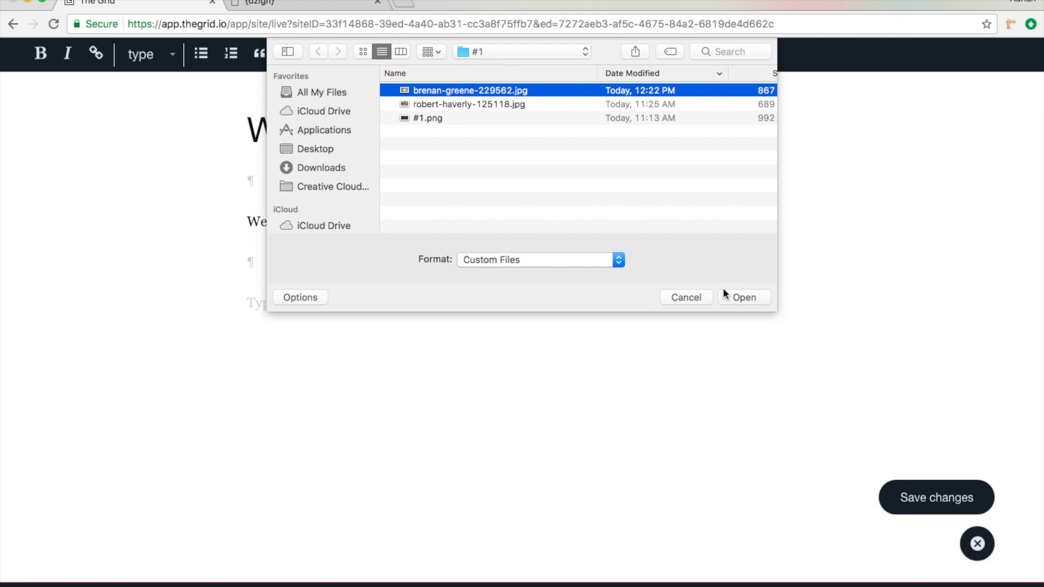
click(745, 298)
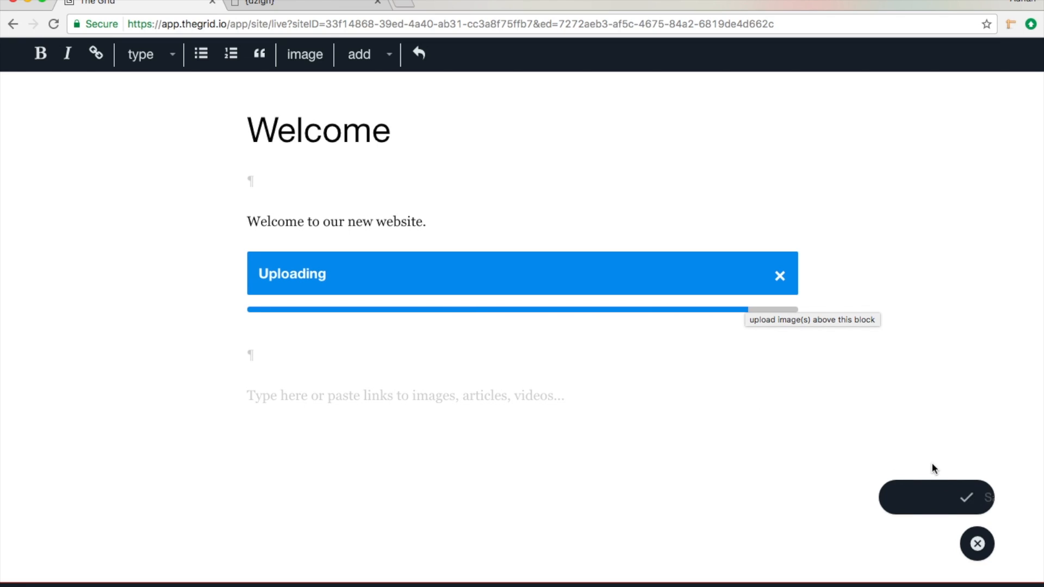
click(936, 498)
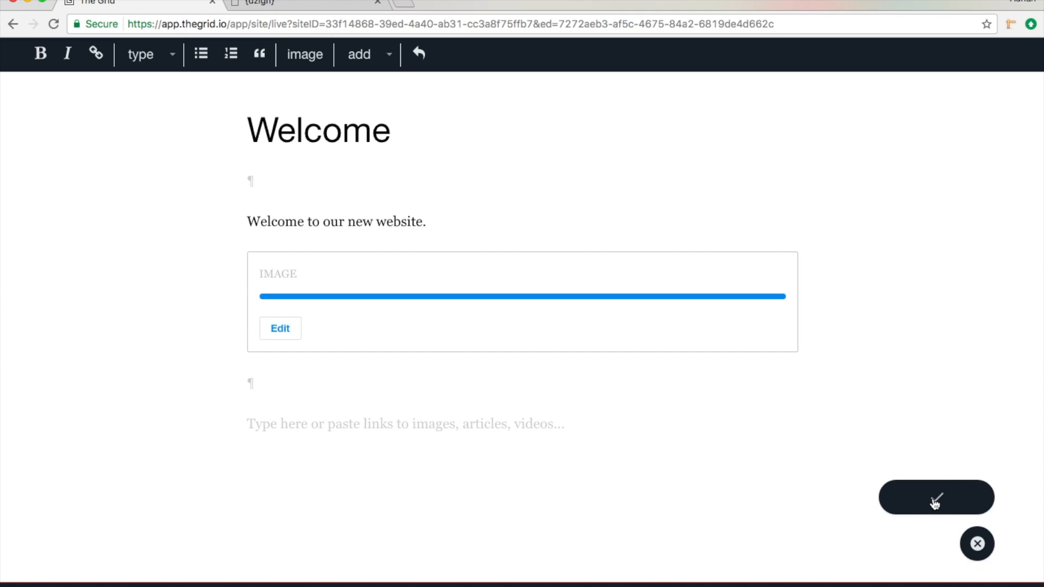
click(974, 549)
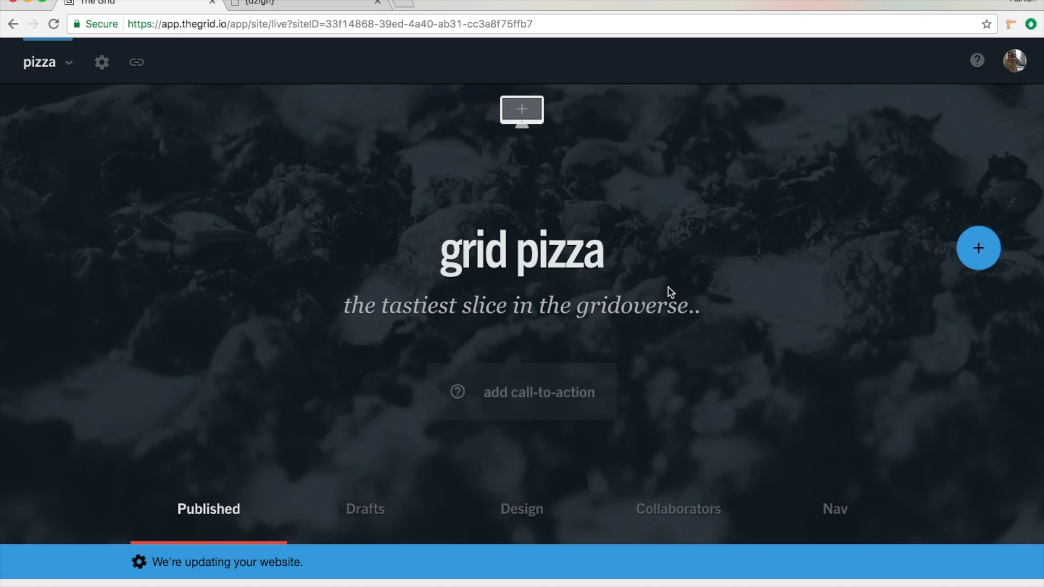
Step: Check the new post among the published posts and examine the live pizza site's header and Welcome section
scroll(666, 292, down, 7)
mouse_move(180, 263)
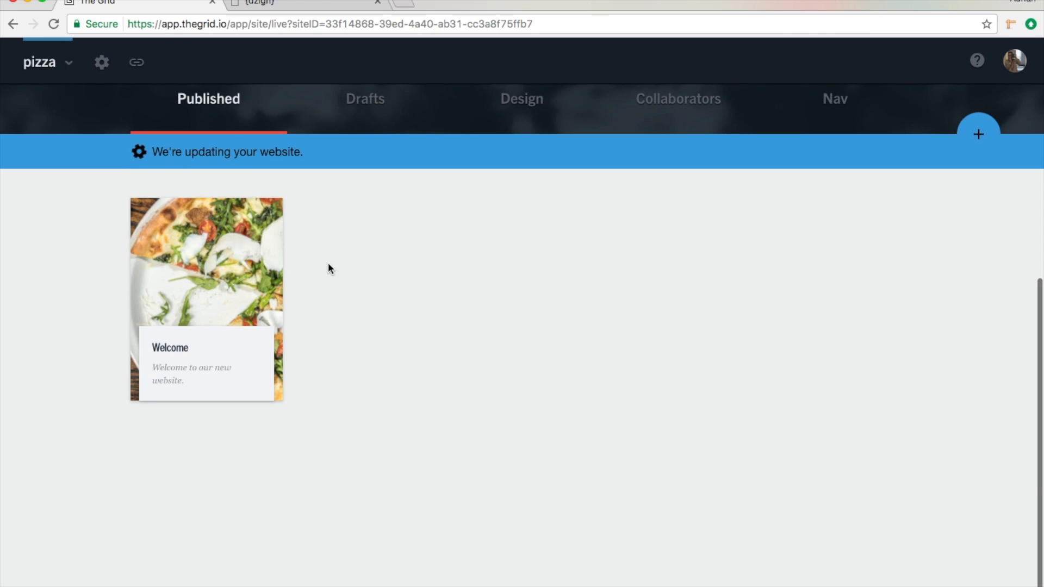
scroll(342, 260, up, 8)
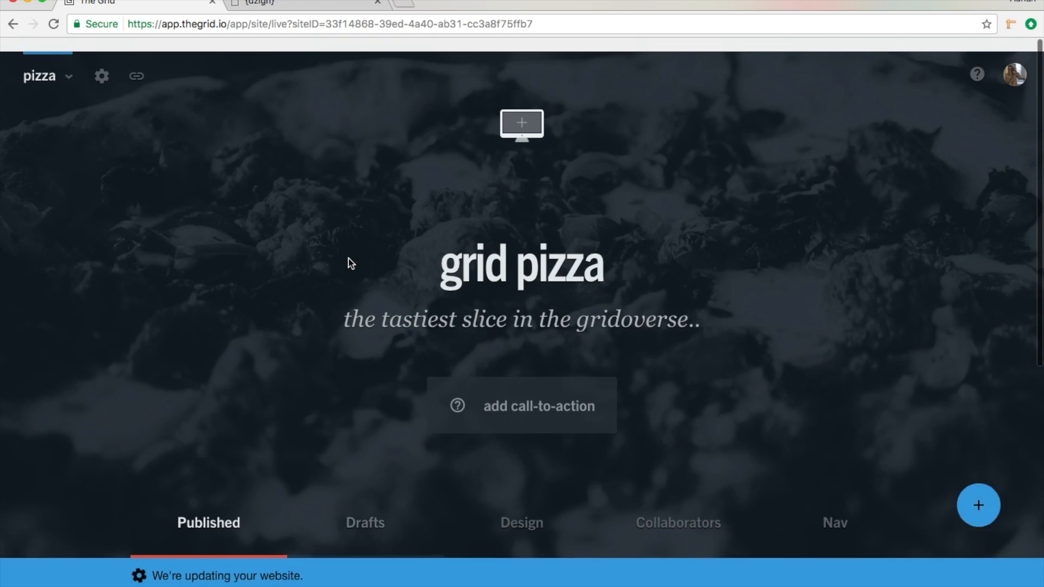
click(137, 64)
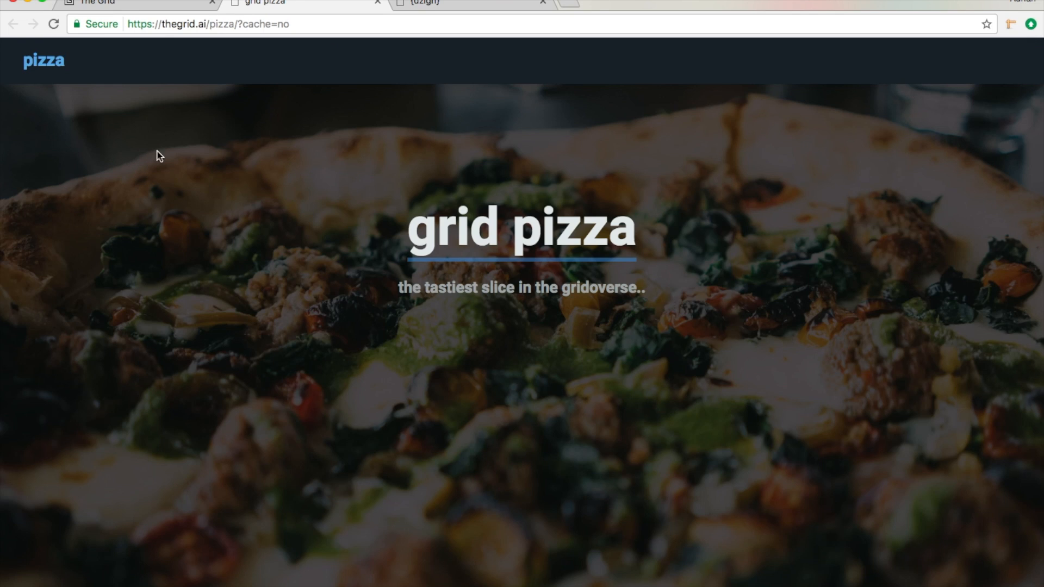
scroll(231, 170, down, 3)
scroll(232, 172, up, 3)
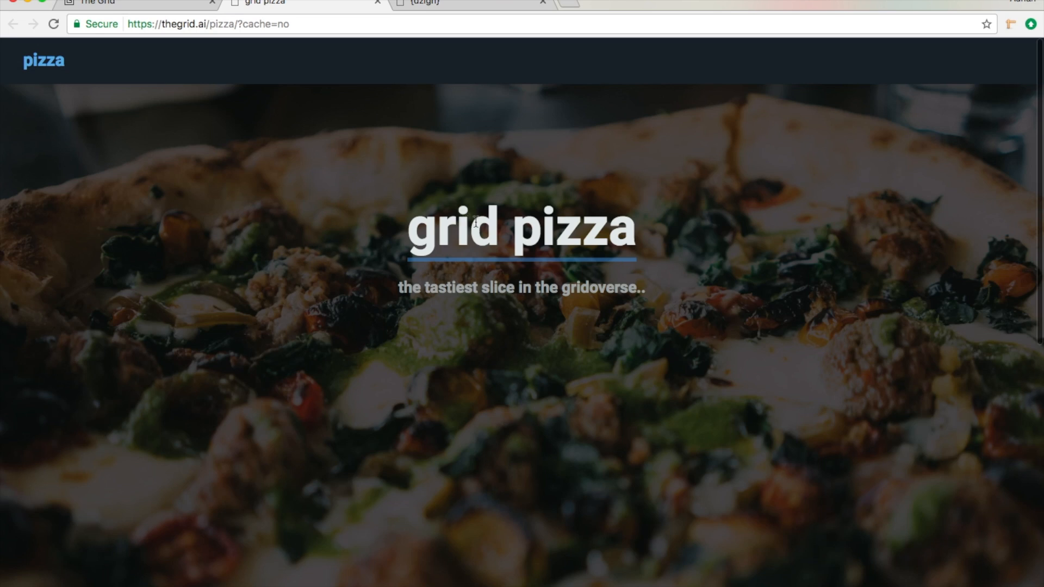
scroll(312, 248, down, 10)
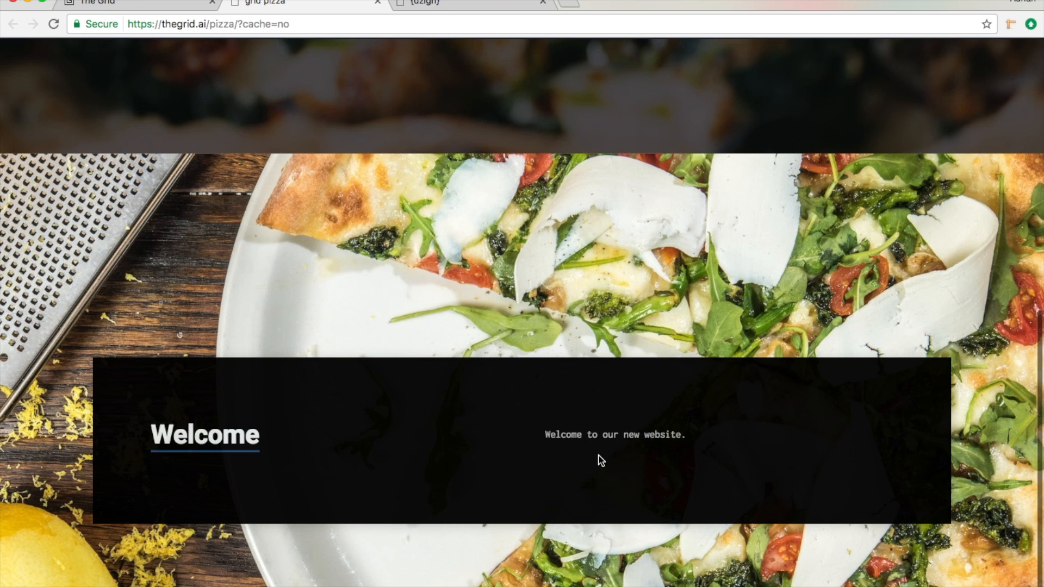
scroll(594, 265, up, 7)
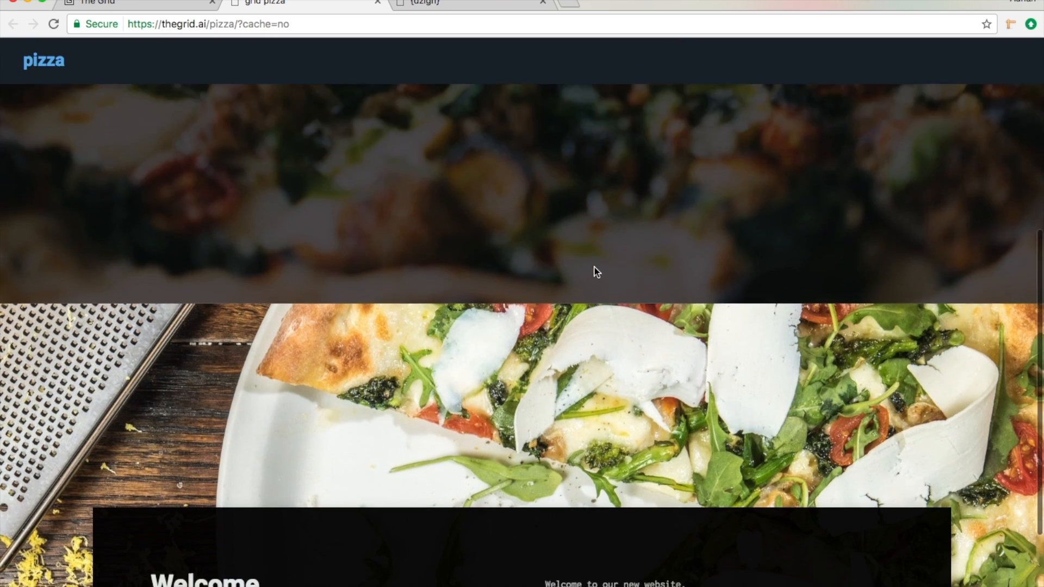
scroll(594, 267, down, 7)
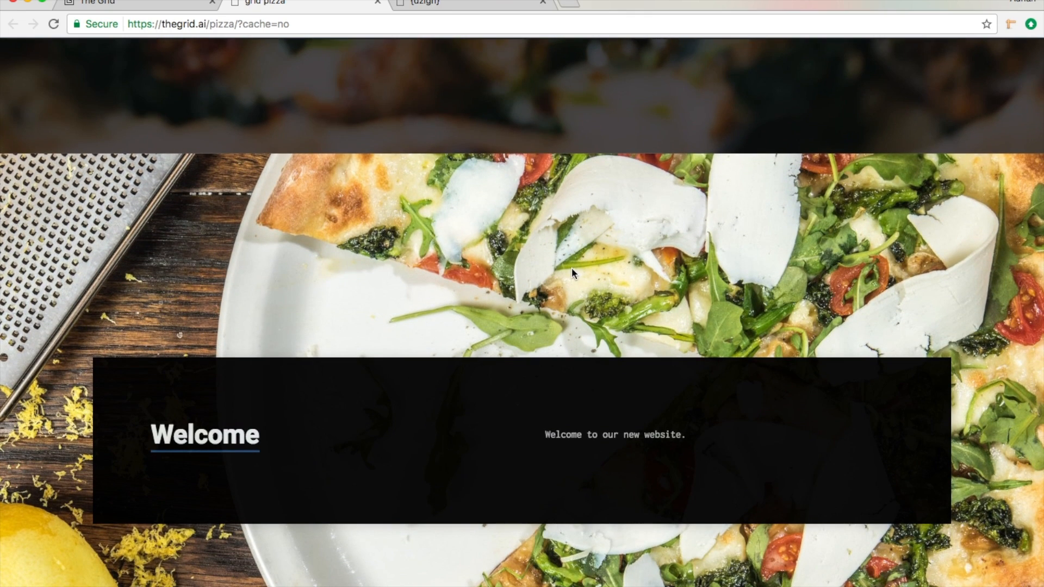
scroll(572, 268, up, 7)
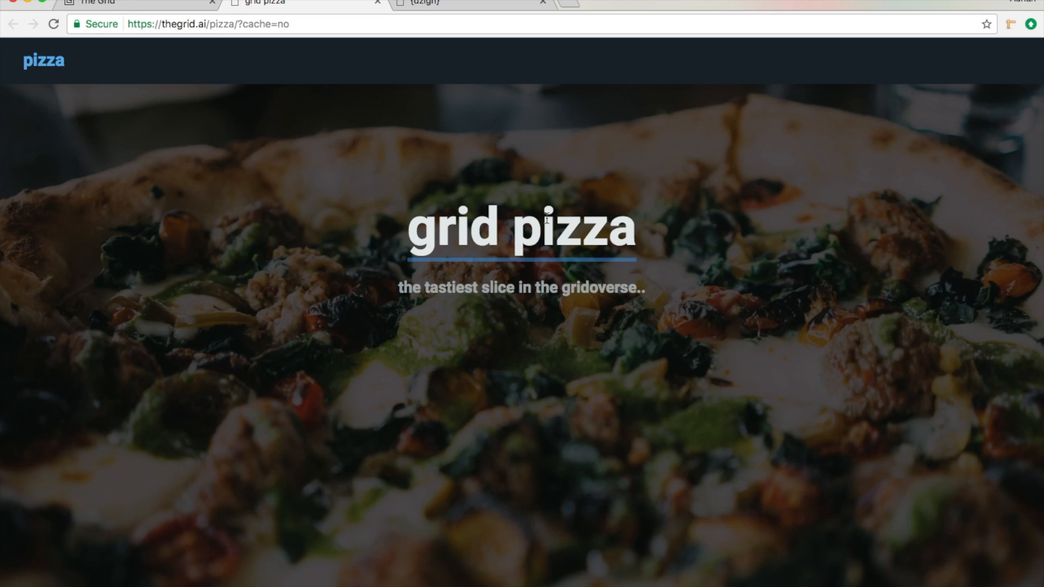
scroll(635, 312, down, 10)
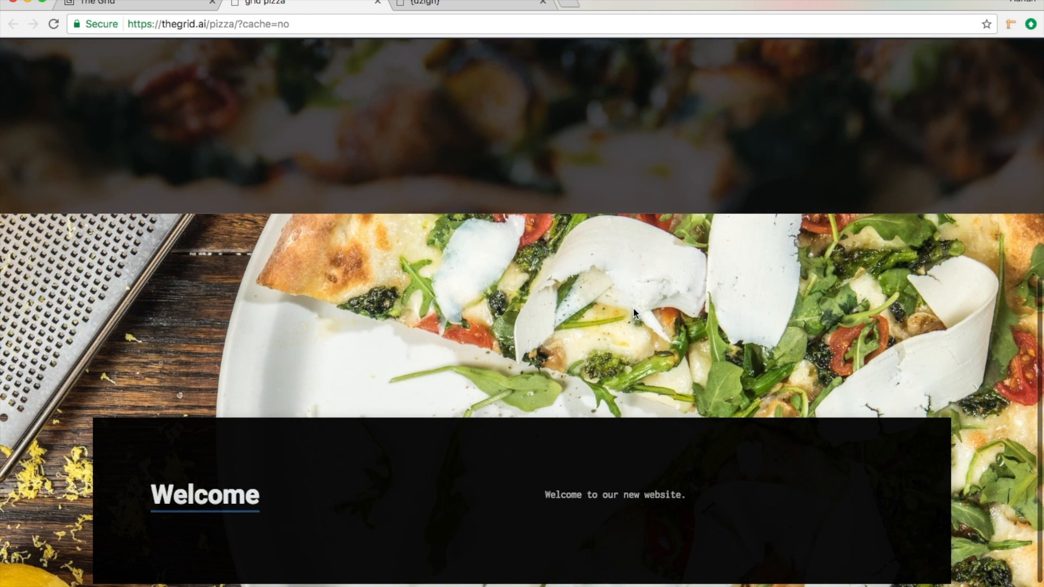
scroll(523, 281, up, 10)
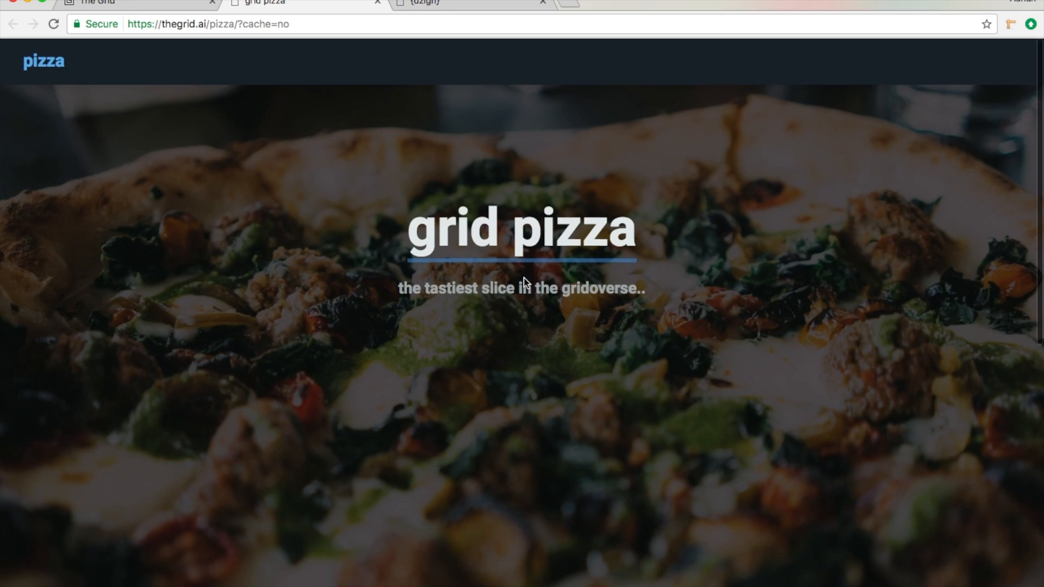